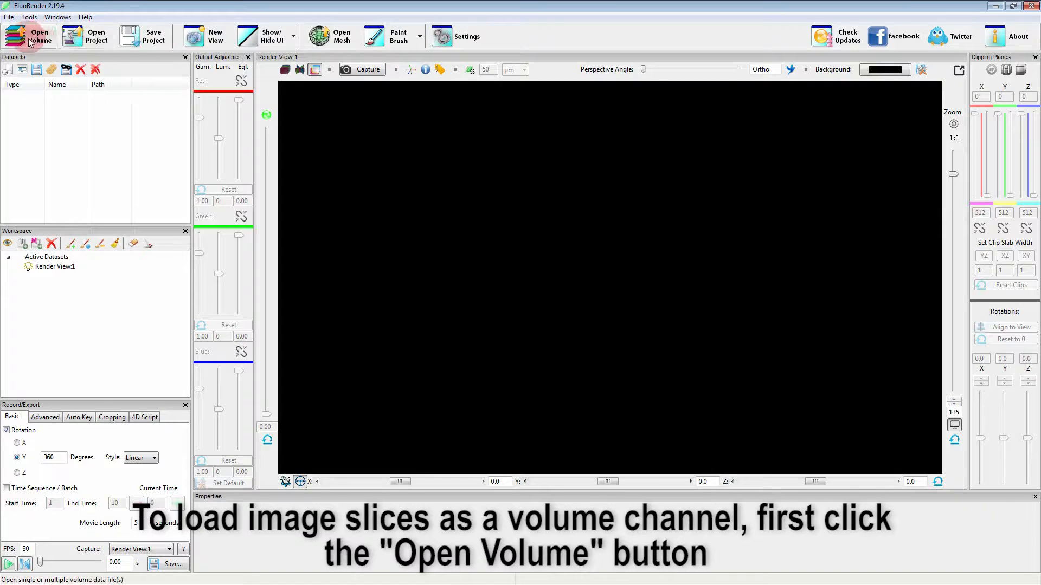
Load the slice sequence from its first file, isl1actinCy3Top3_Top30000.tif, read as Z slices, and rotate the resulting volume about Y
{"action": "left_click", "coordinate": [37, 38]}
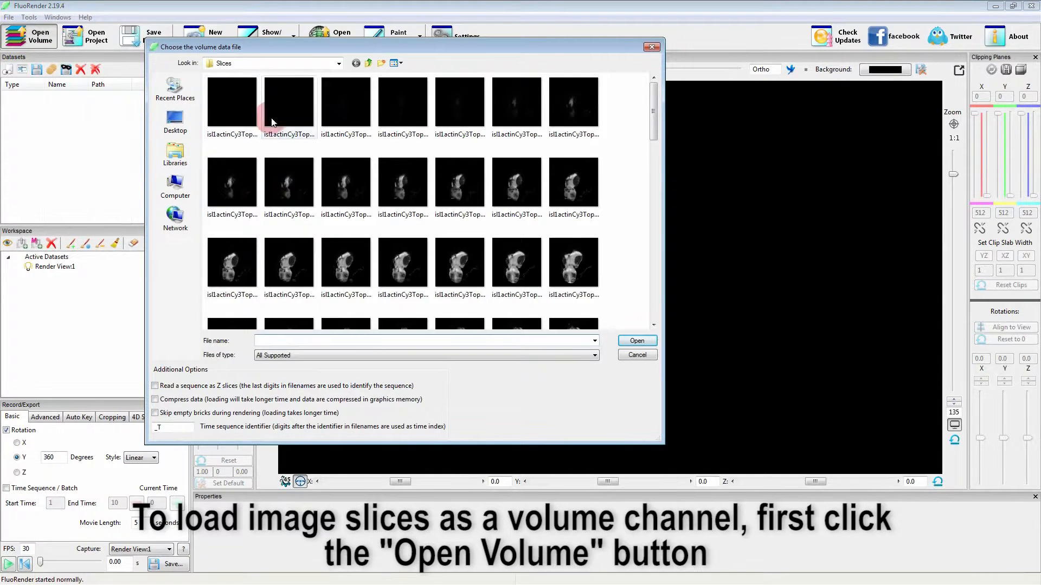
{"action": "left_click_drag", "start_coordinate": [653, 111], "coordinate": [638, 129]}
{"action": "left_click", "coordinate": [230, 106]}
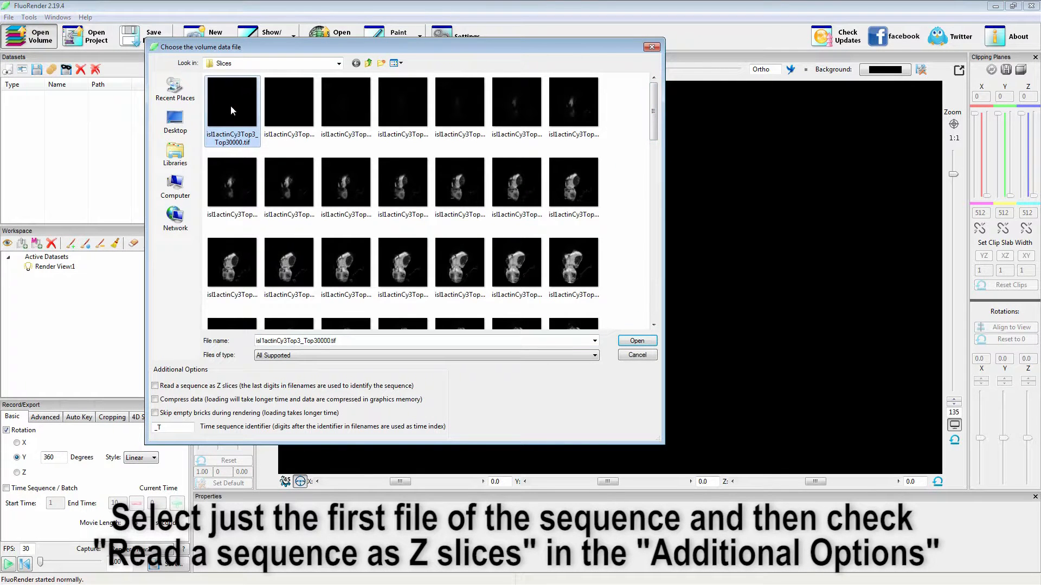
{"action": "left_click", "coordinate": [158, 386]}
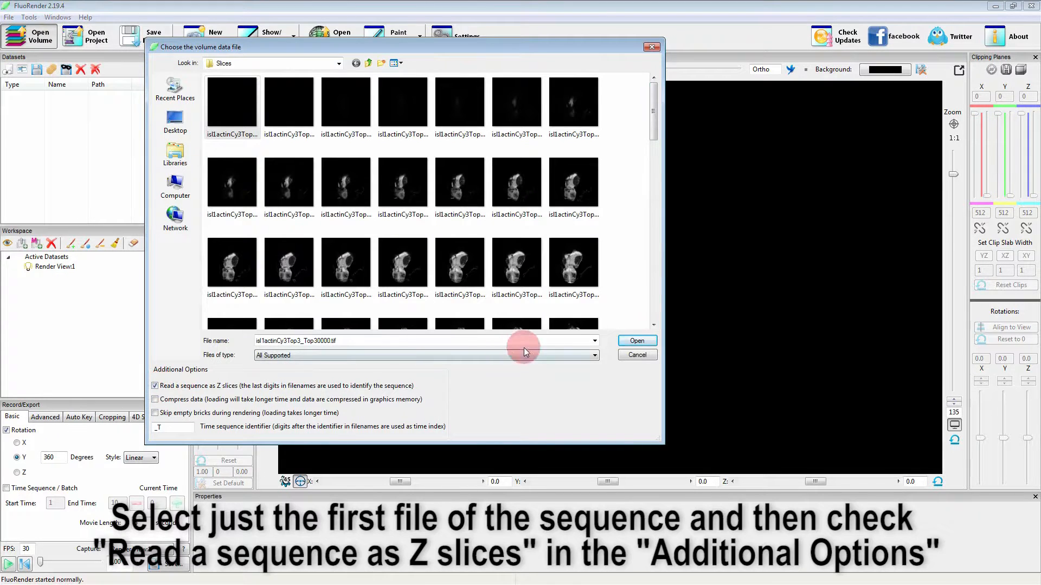
{"action": "left_click", "coordinate": [639, 342]}
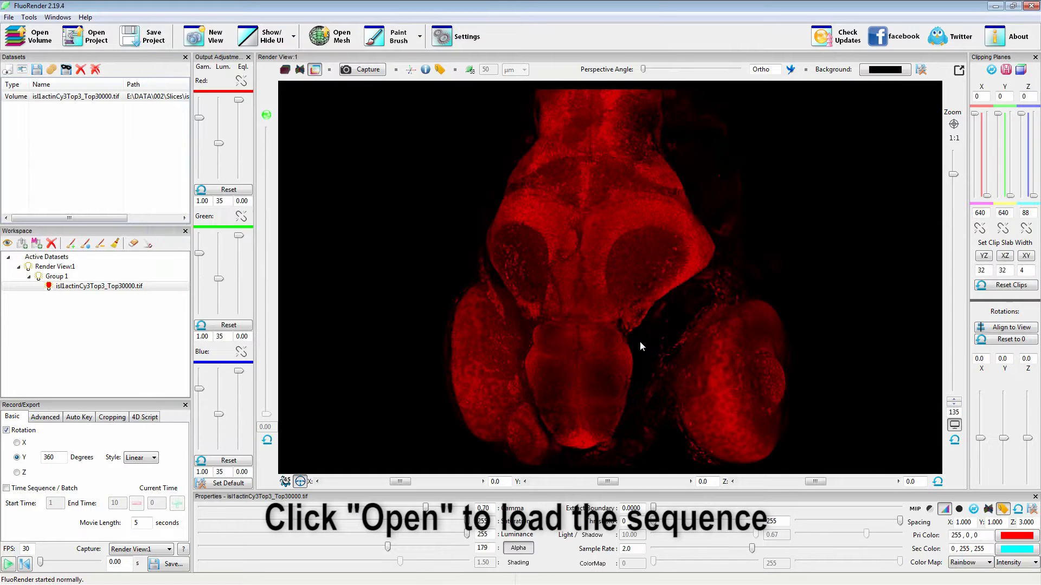
{"action": "left_click", "coordinate": [608, 482]}
{"action": "left_click_drag", "start_coordinate": [608, 482], "coordinate": [677, 488]}
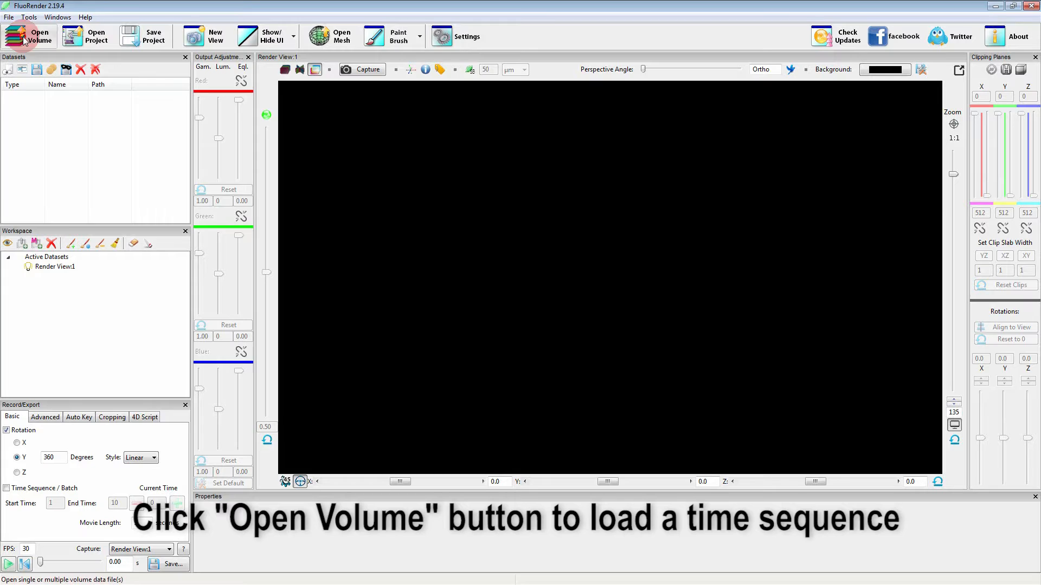
Begin opening a volume from the zebrafish folder and look through its TIFF series as a detailed file list
{"action": "left_click", "coordinate": [25, 41]}
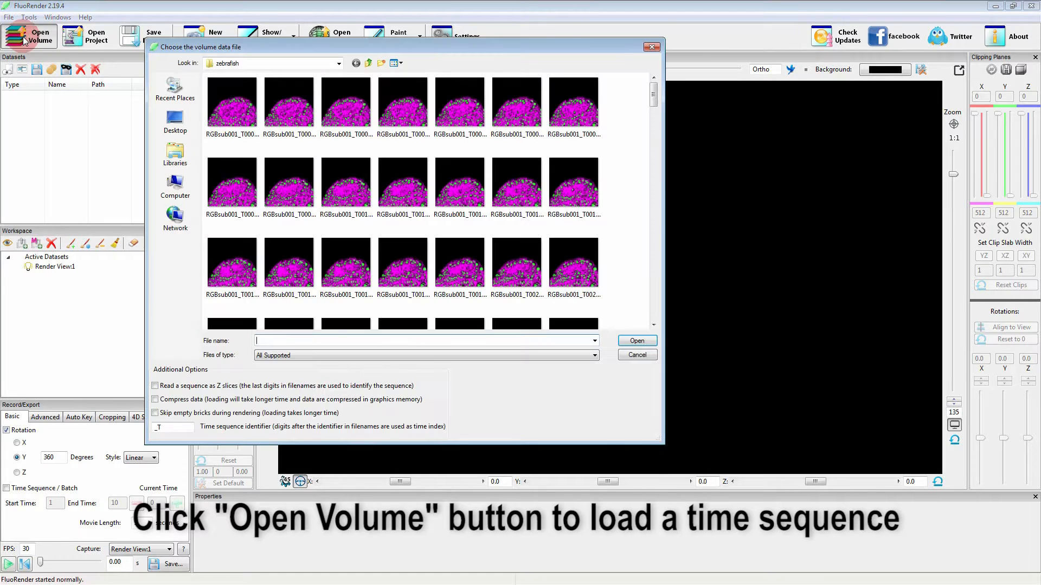
{"action": "left_click", "coordinate": [237, 111]}
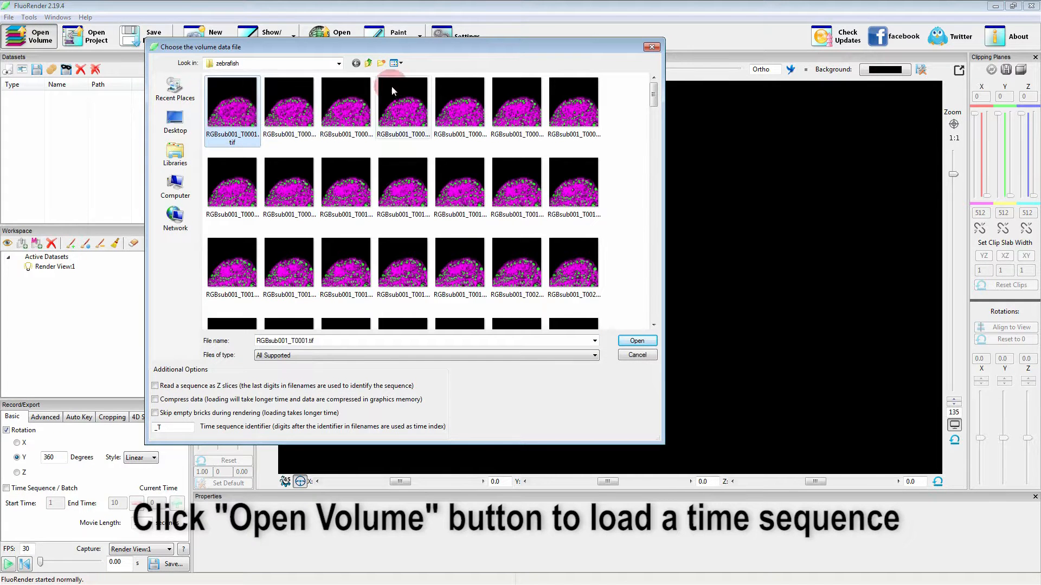
{"action": "left_click", "coordinate": [396, 64]}
{"action": "left_click", "coordinate": [415, 133]}
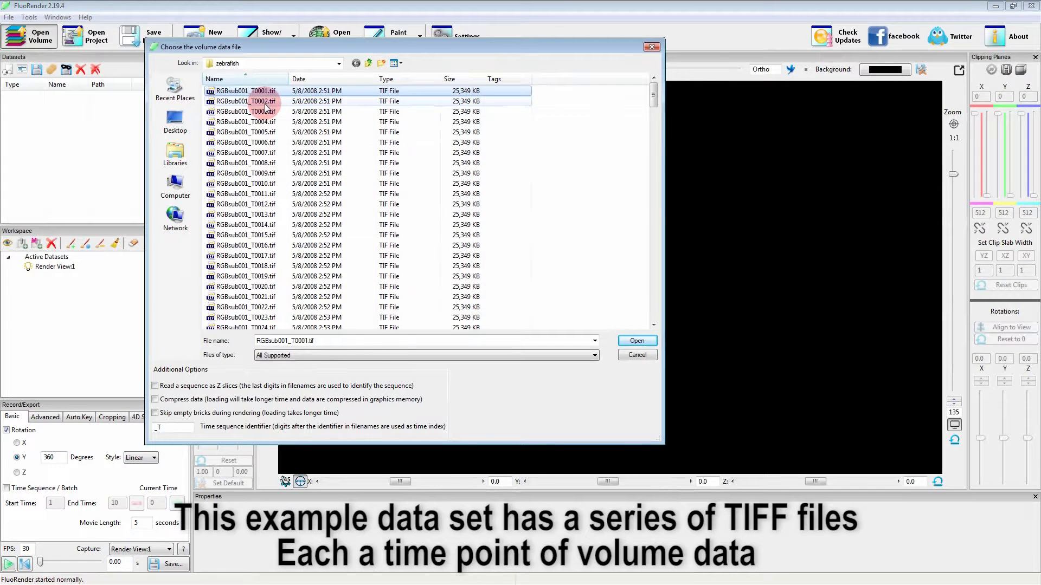
{"action": "left_click_drag", "start_coordinate": [654, 95], "coordinate": [635, 319]}
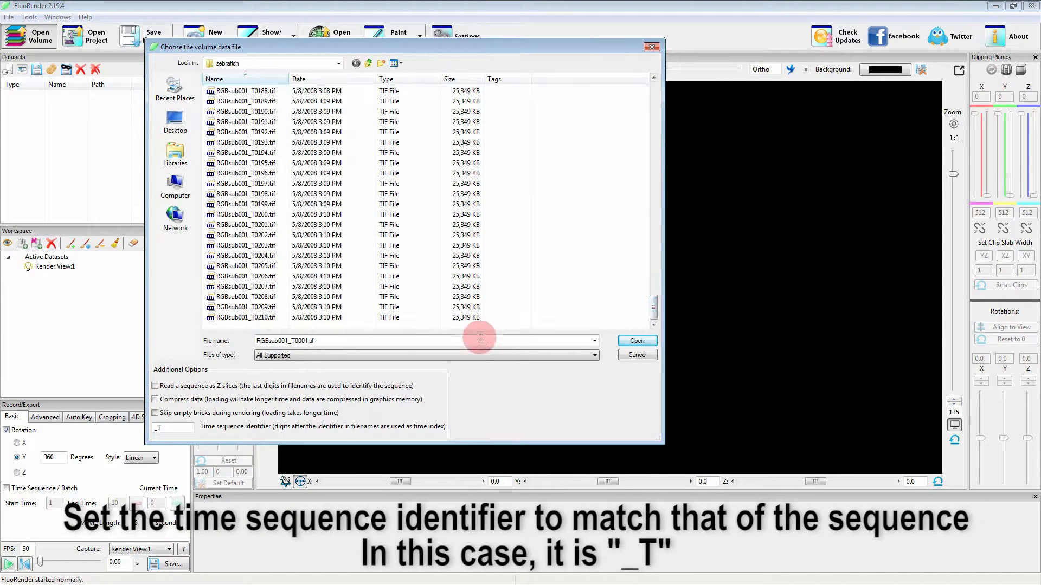
Load the time sequence from its first file, RGBsub001_T0001.tif, using _T as the time sequence identifier
{"action": "left_click", "coordinate": [174, 431]}
{"action": "double_click", "coordinate": [172, 429]}
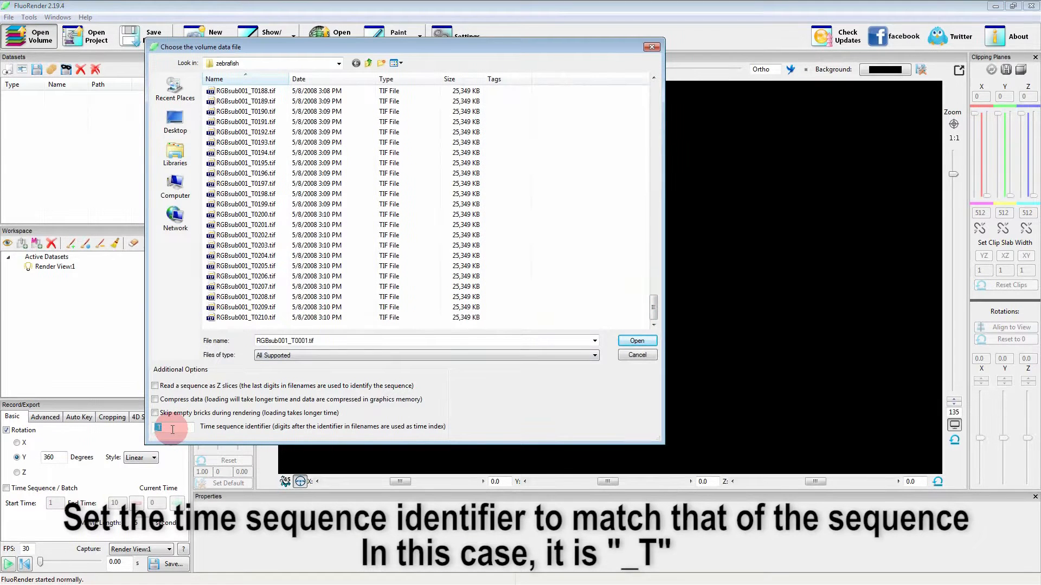
{"action": "left_click_drag", "start_coordinate": [653, 306], "coordinate": [660, 100]}
{"action": "left_click", "coordinate": [217, 91]}
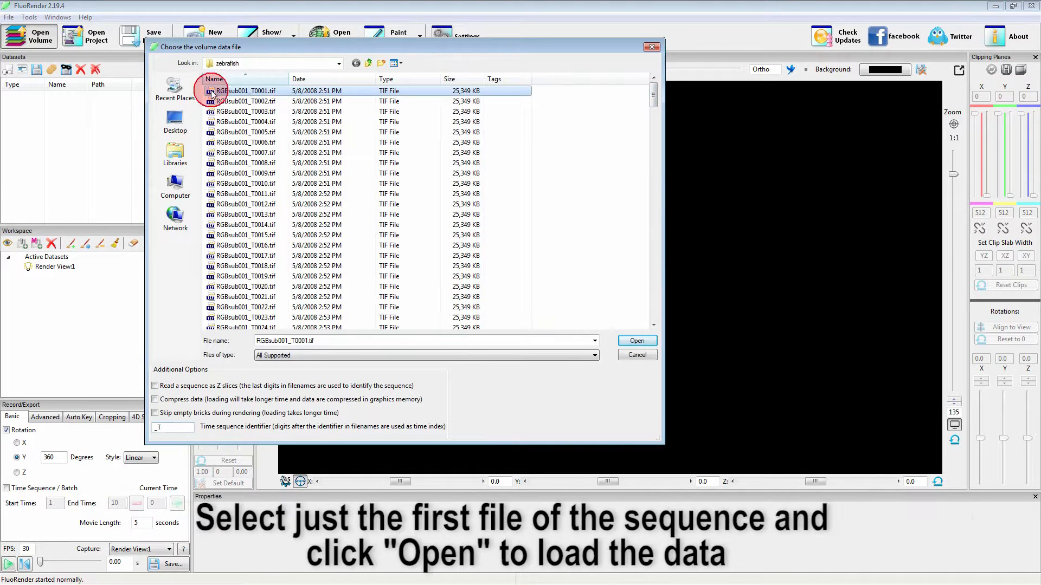
{"action": "left_click", "coordinate": [635, 342]}
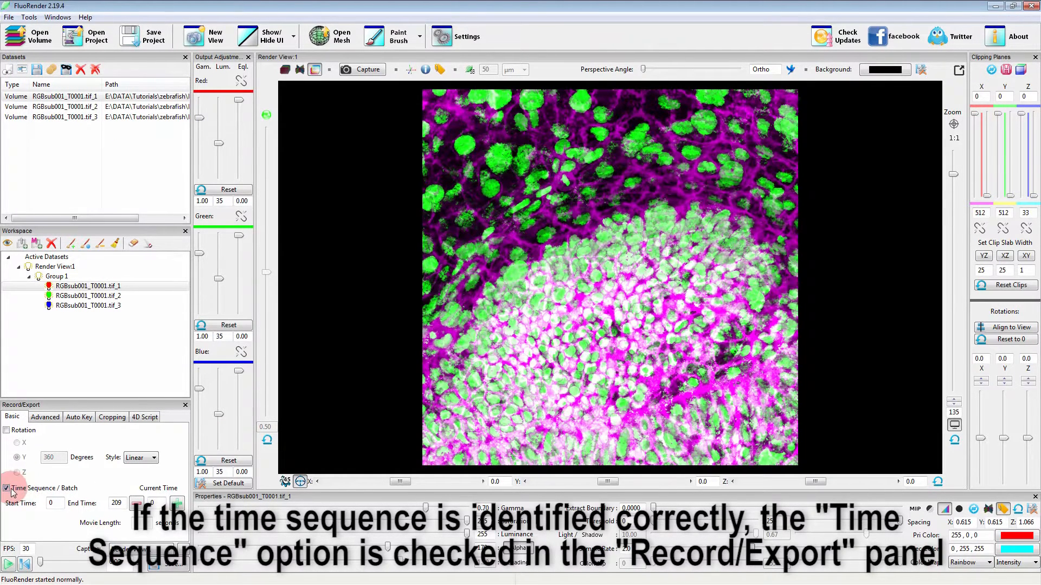
Play part of the time sequence, stop it, and rewind to the first time point
{"action": "left_click", "coordinate": [8, 565]}
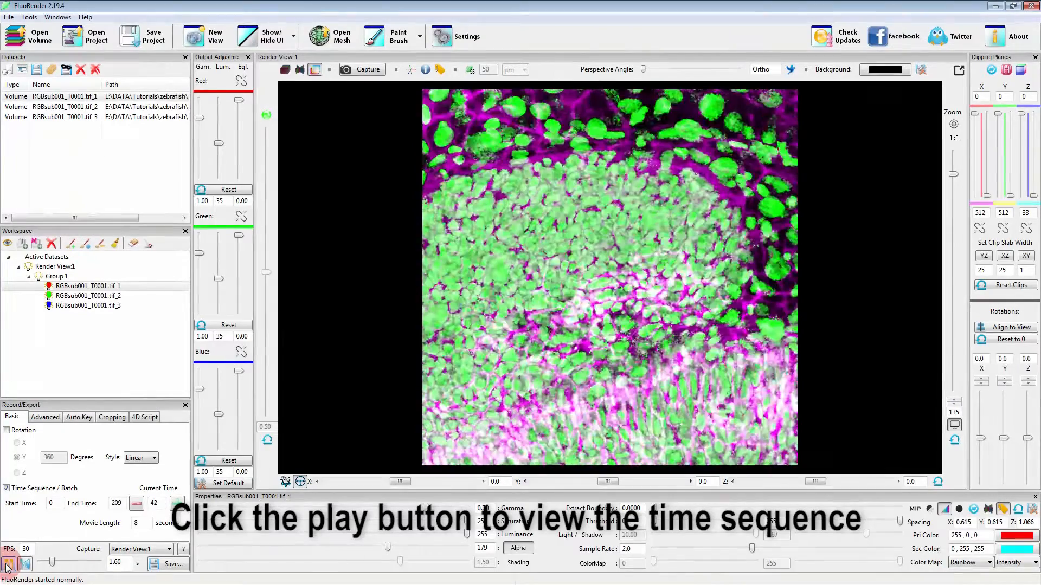
{"action": "left_click", "coordinate": [9, 565]}
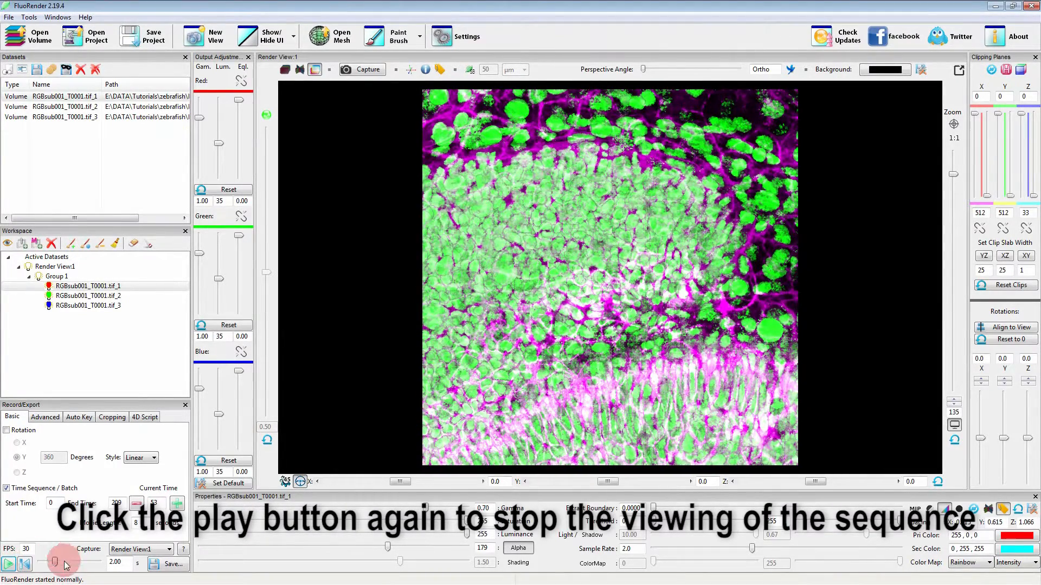
{"action": "left_click", "coordinate": [25, 566]}
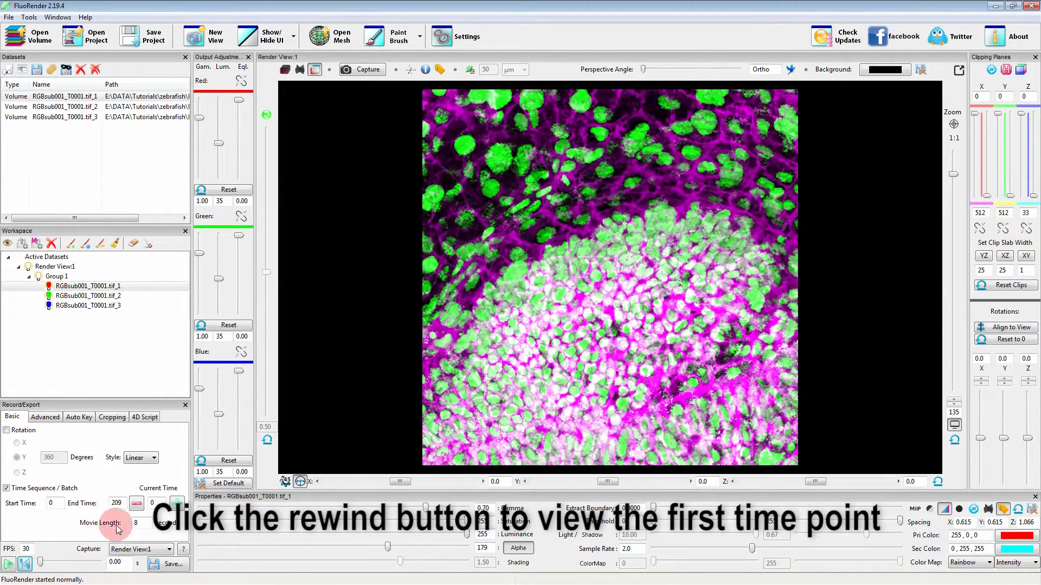
Advance through the early time points of the sequence one at a time, past time point 6
{"action": "left_click", "coordinate": [178, 504]}
{"action": "left_click", "coordinate": [177, 504]}
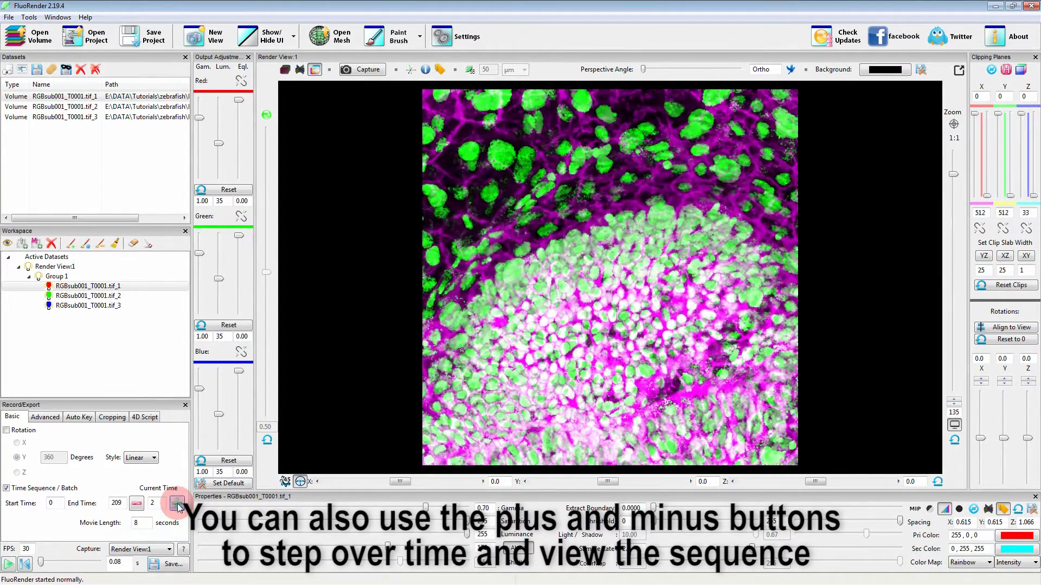
{"action": "left_click", "coordinate": [178, 504]}
{"action": "left_click", "coordinate": [178, 504]}
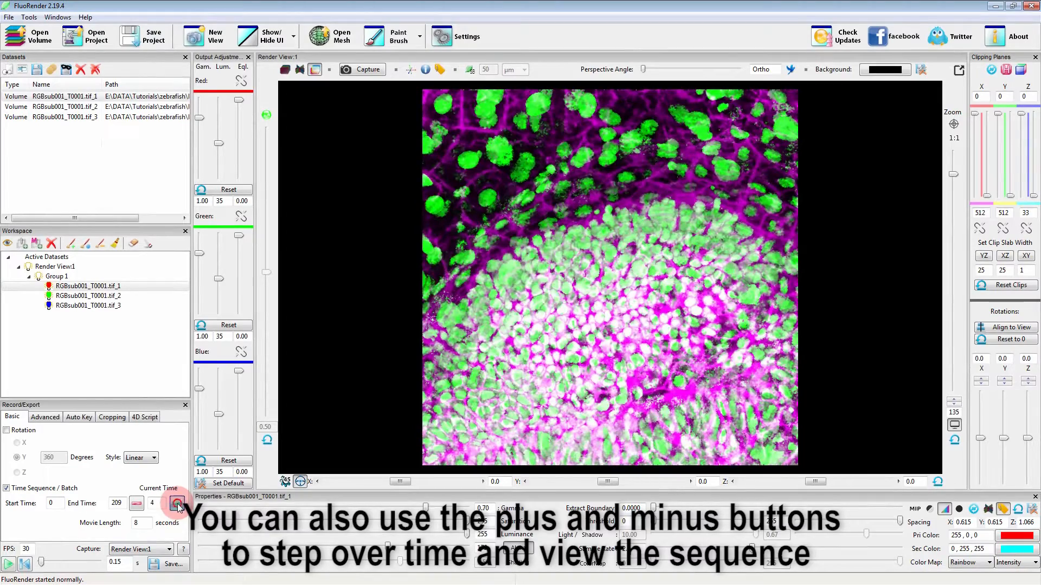
{"action": "left_click", "coordinate": [177, 504]}
{"action": "left_click", "coordinate": [178, 504]}
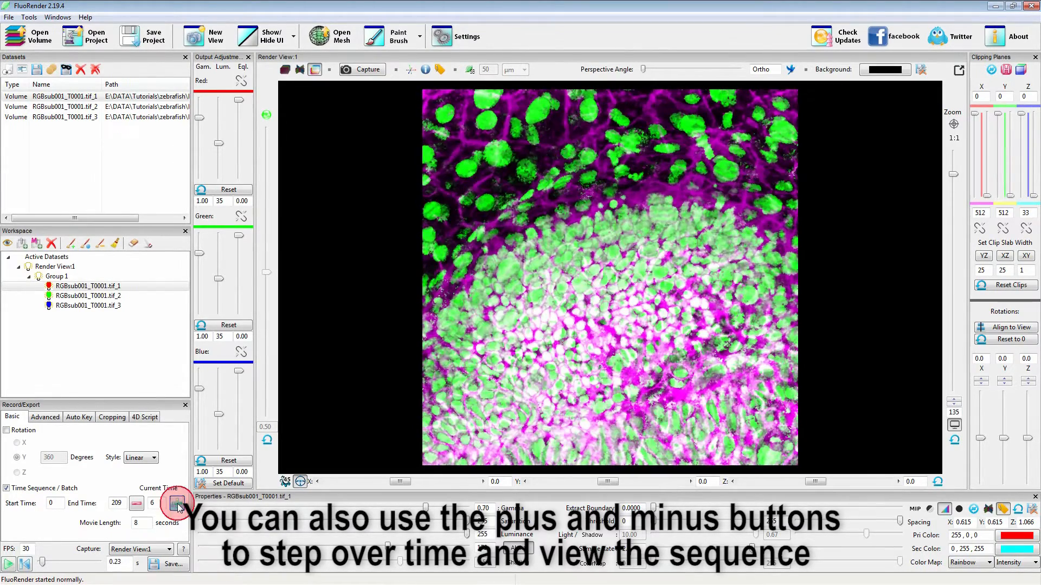
{"action": "left_click", "coordinate": [178, 505]}
Step back through the sequence one time point at a time to time point 0
{"action": "left_click", "coordinate": [137, 504]}
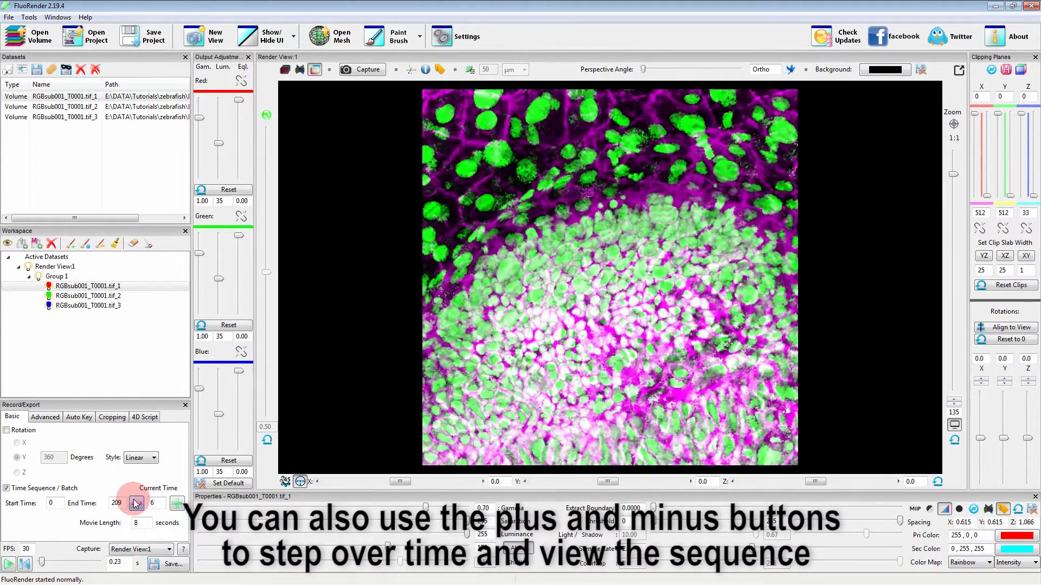
{"action": "left_click", "coordinate": [137, 504]}
{"action": "left_click", "coordinate": [136, 504]}
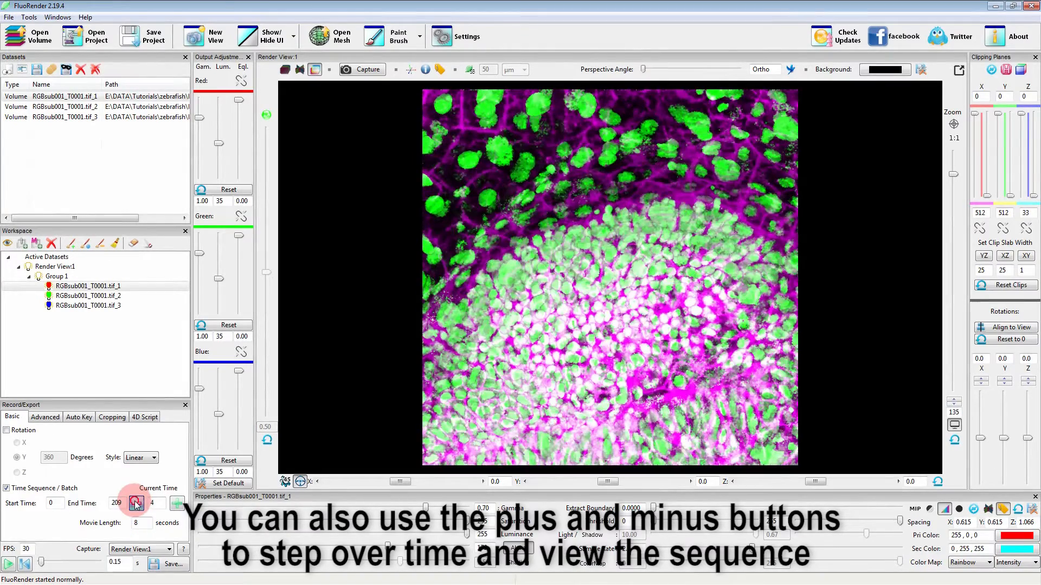
{"action": "left_click", "coordinate": [136, 505]}
{"action": "left_click", "coordinate": [136, 504]}
{"action": "left_click", "coordinate": [136, 504]}
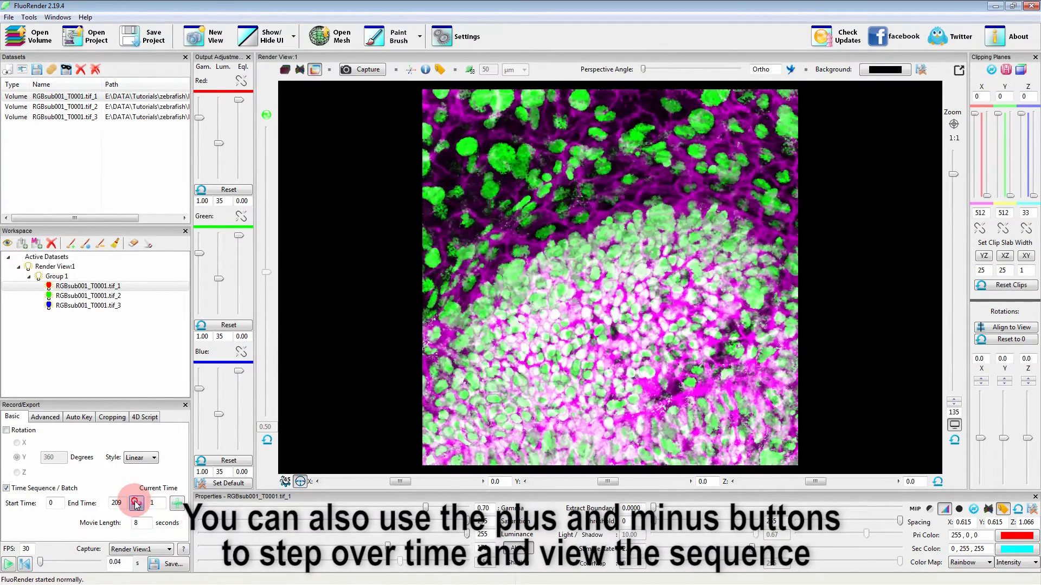
{"action": "left_click", "coordinate": [136, 504]}
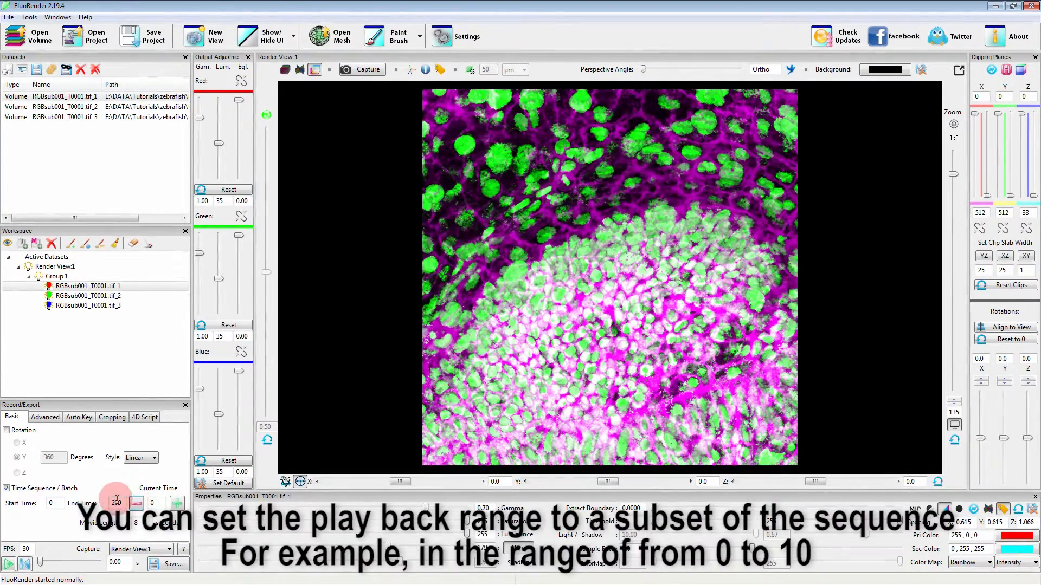
Set the end time of the sequence to 10 and play back the restricted range
{"action": "left_click", "coordinate": [116, 503]}
{"action": "left_click_drag", "start_coordinate": [116, 503], "coordinate": [152, 503]}
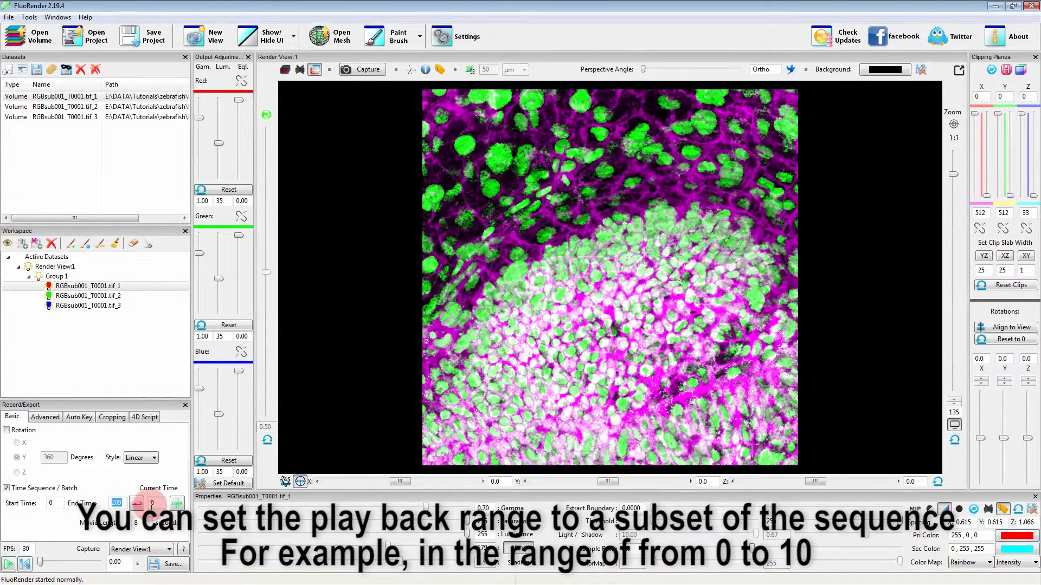
{"action": "type", "text": "10"}
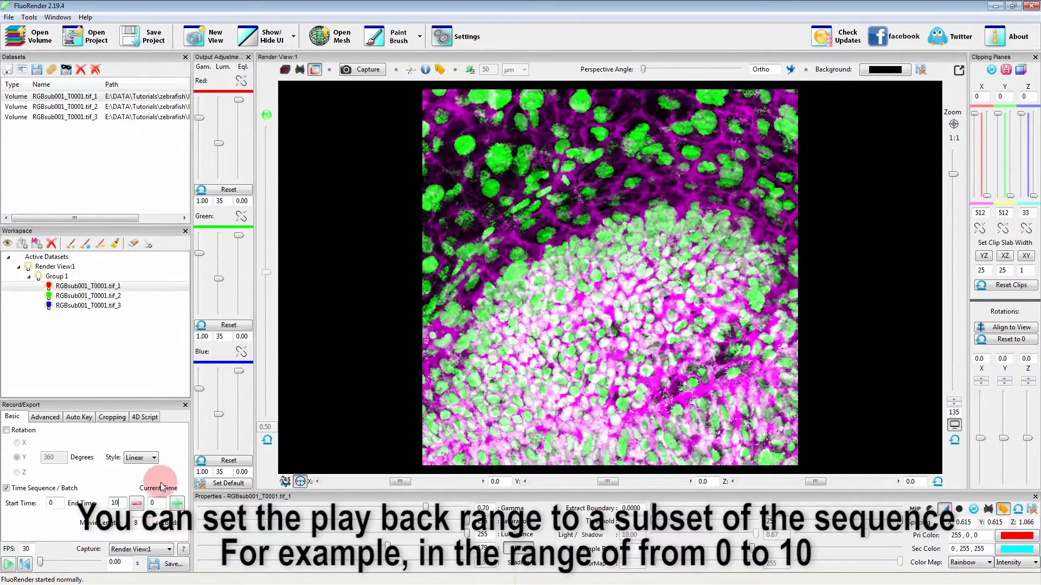
{"action": "left_click", "coordinate": [9, 564]}
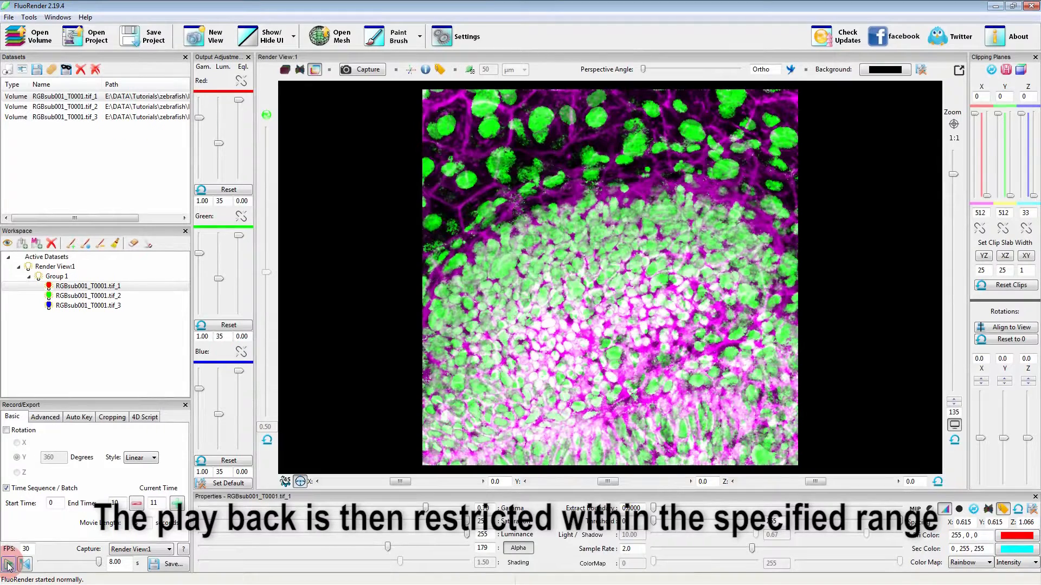
Set the end time to 209 and play the sequence from its first time point while rotating the volume
{"action": "left_click", "coordinate": [120, 502]}
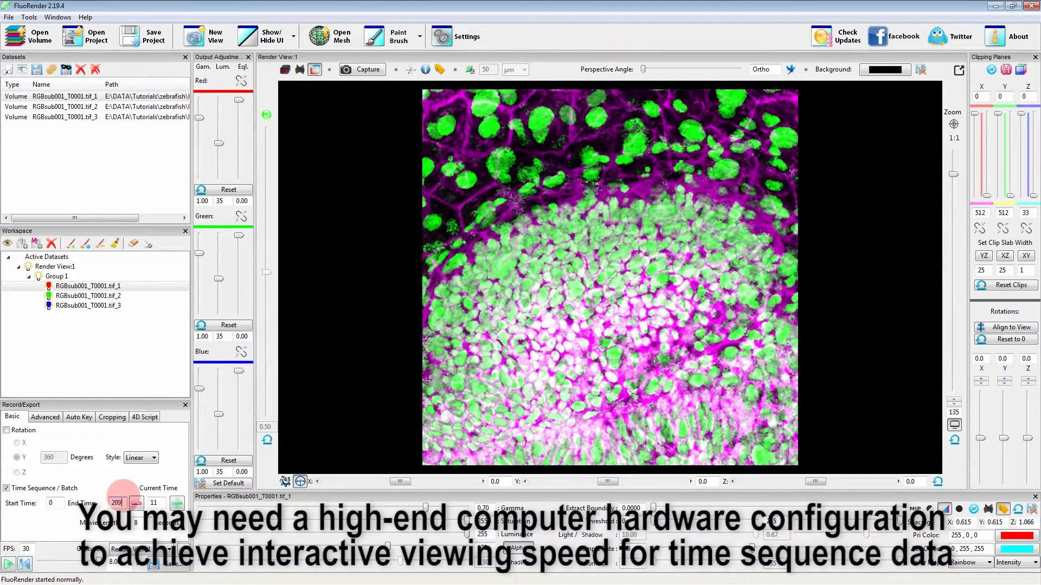
{"action": "type", "text": "209"}
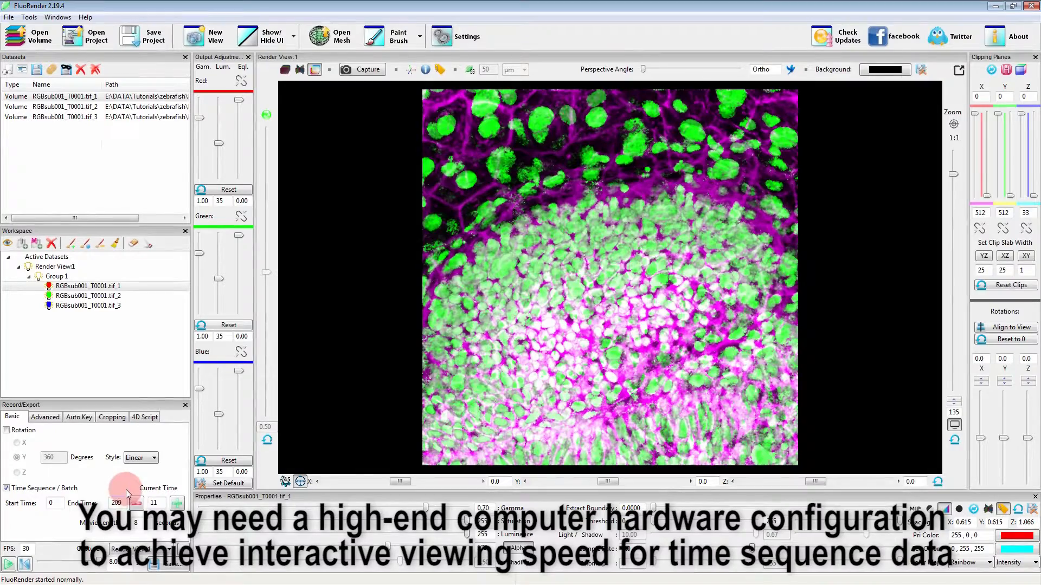
{"action": "left_click", "coordinate": [25, 564]}
{"action": "left_click", "coordinate": [8, 565]}
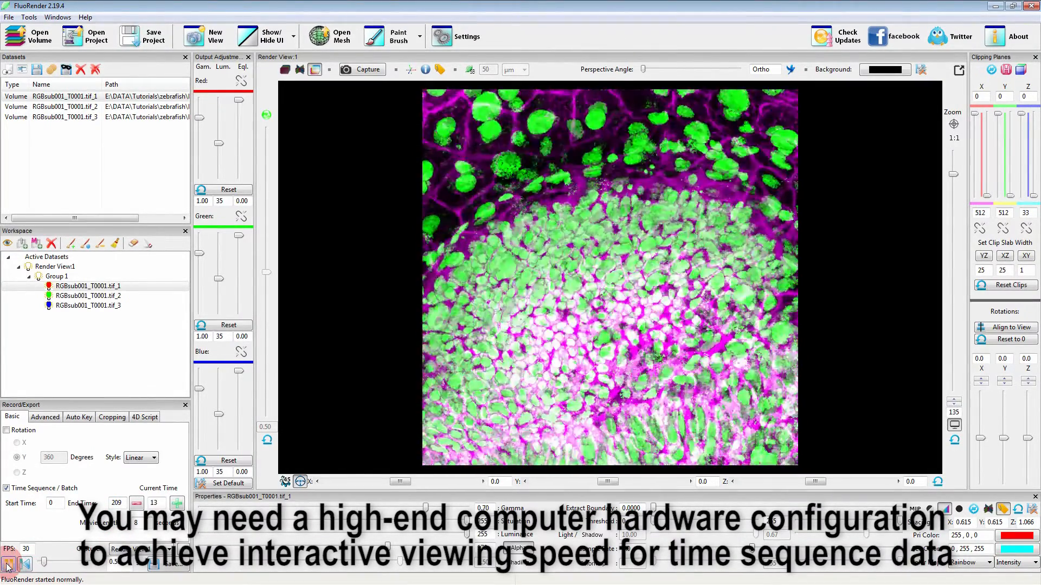
{"action": "left_click_drag", "start_coordinate": [626, 346], "coordinate": [648, 349]}
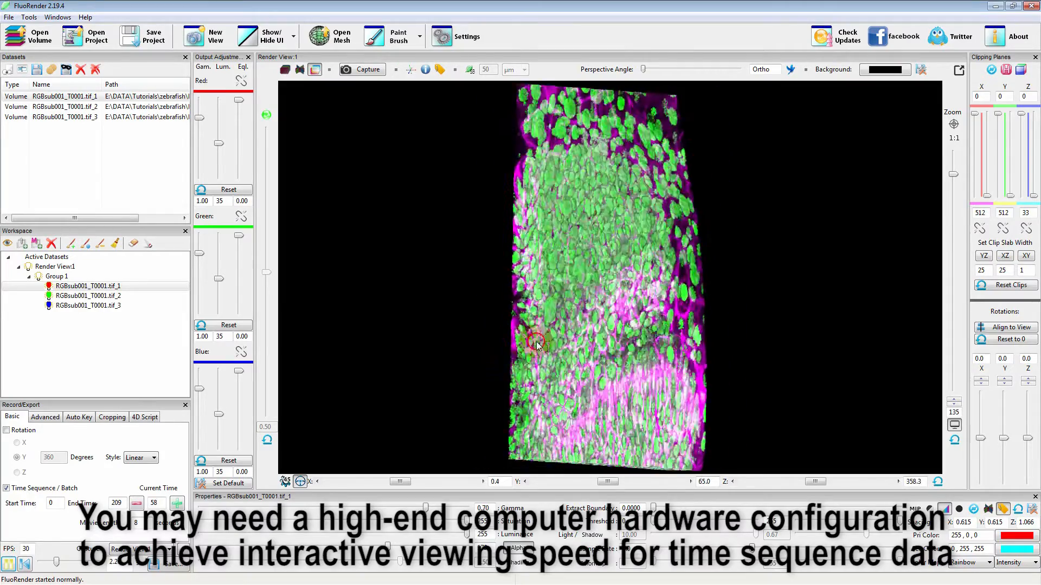
{"action": "left_click_drag", "start_coordinate": [633, 354], "coordinate": [743, 369]}
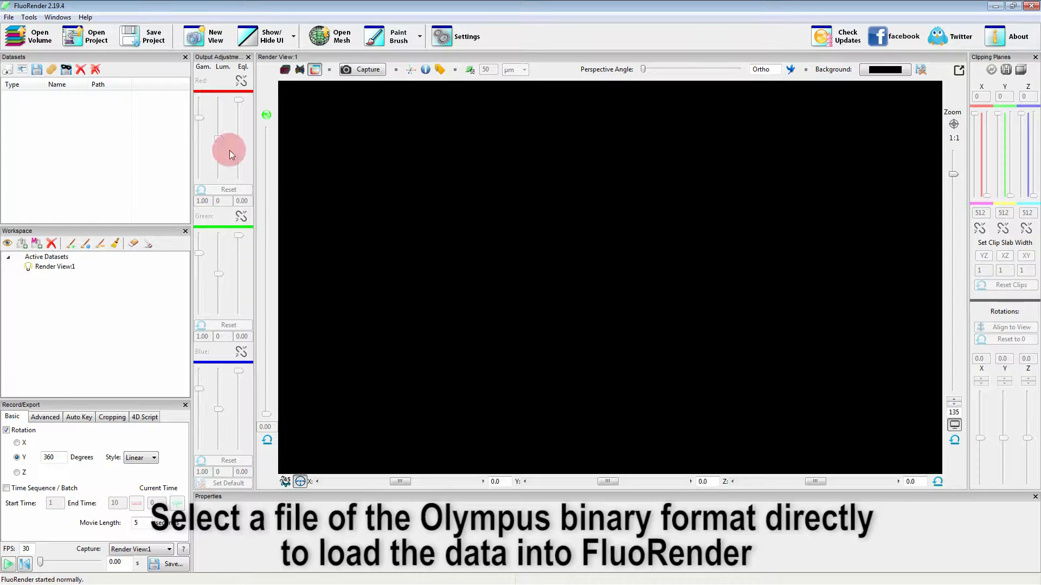
Load the Olympus binary file Aug3no1skin1-10_2ch.oib as a volume and inspect it about Y, resetting the rotation at the end
{"action": "left_click", "coordinate": [30, 36]}
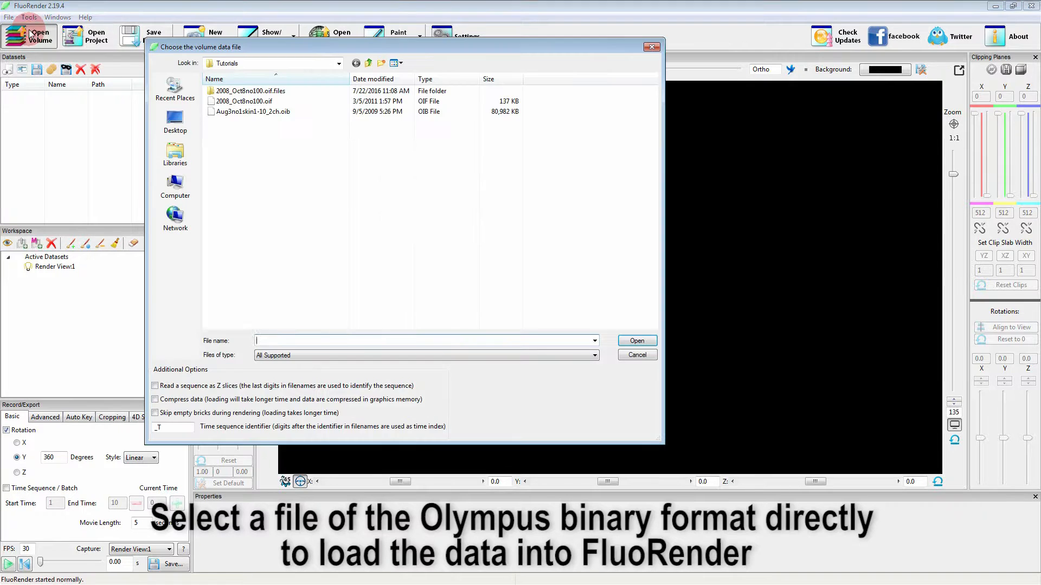
{"action": "left_click", "coordinate": [251, 111]}
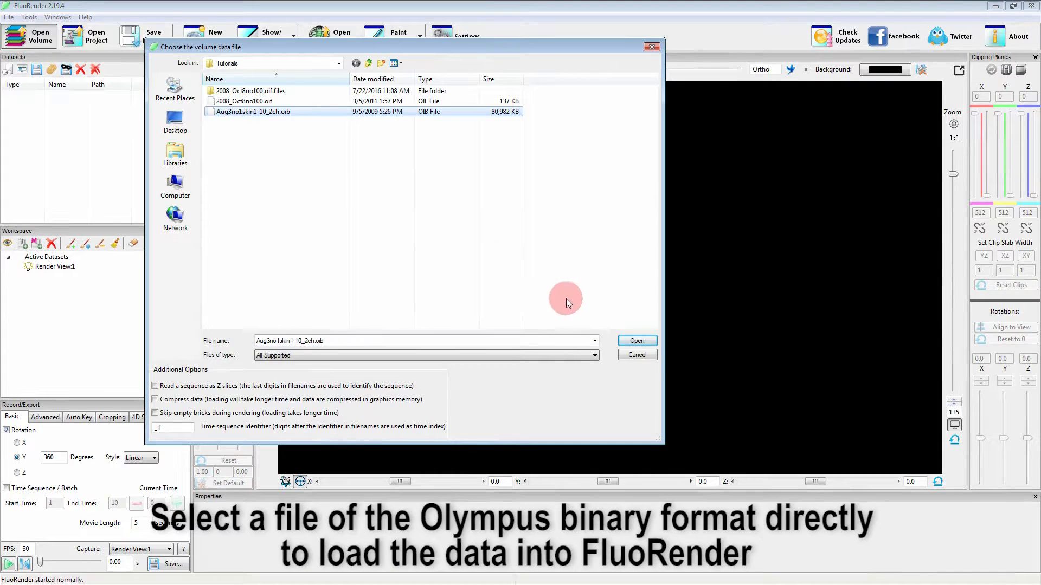
{"action": "left_click", "coordinate": [646, 344]}
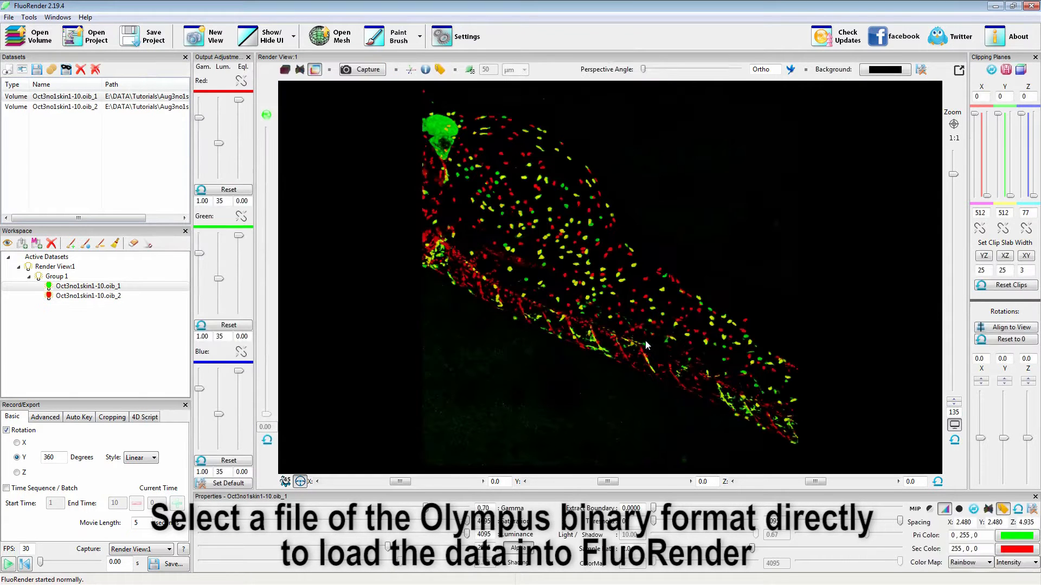
{"action": "left_click_drag", "start_coordinate": [607, 482], "coordinate": [655, 487]}
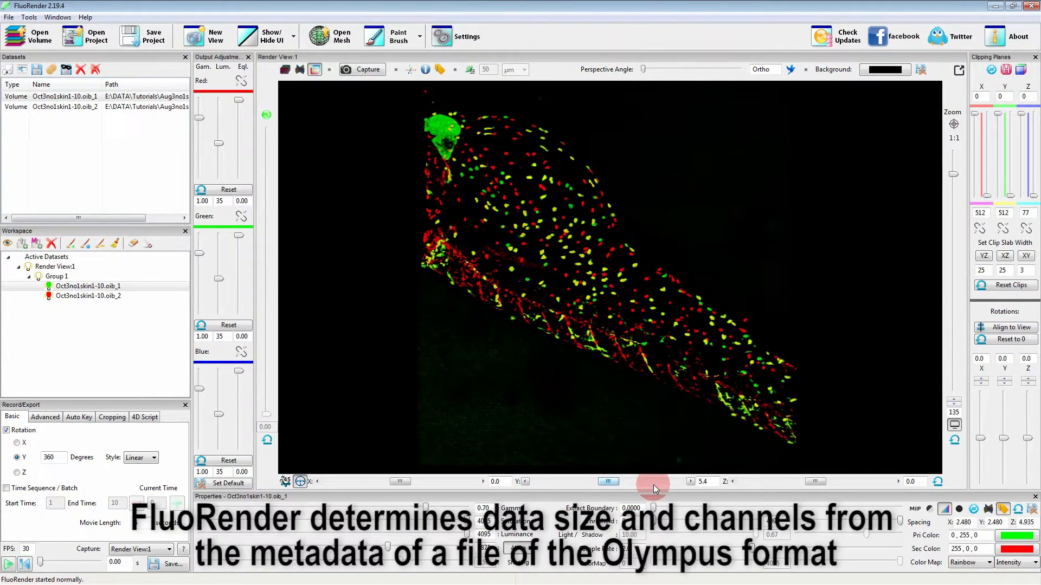
{"action": "left_click", "coordinate": [938, 482]}
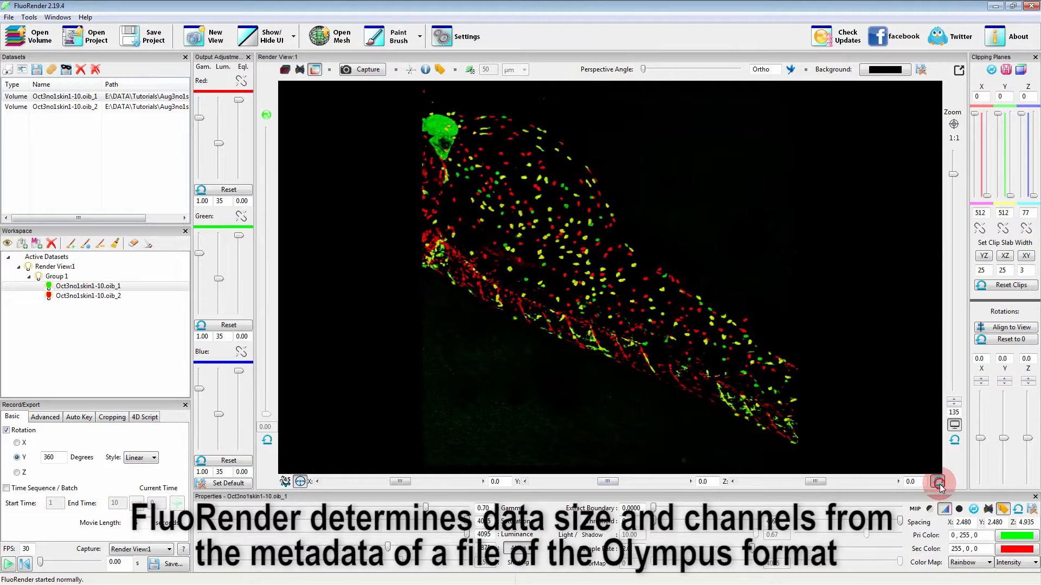
Remove all loaded datasets and load the Olympus index file 2008_Oct8no100.oif as a volume
{"action": "left_click", "coordinate": [96, 71]}
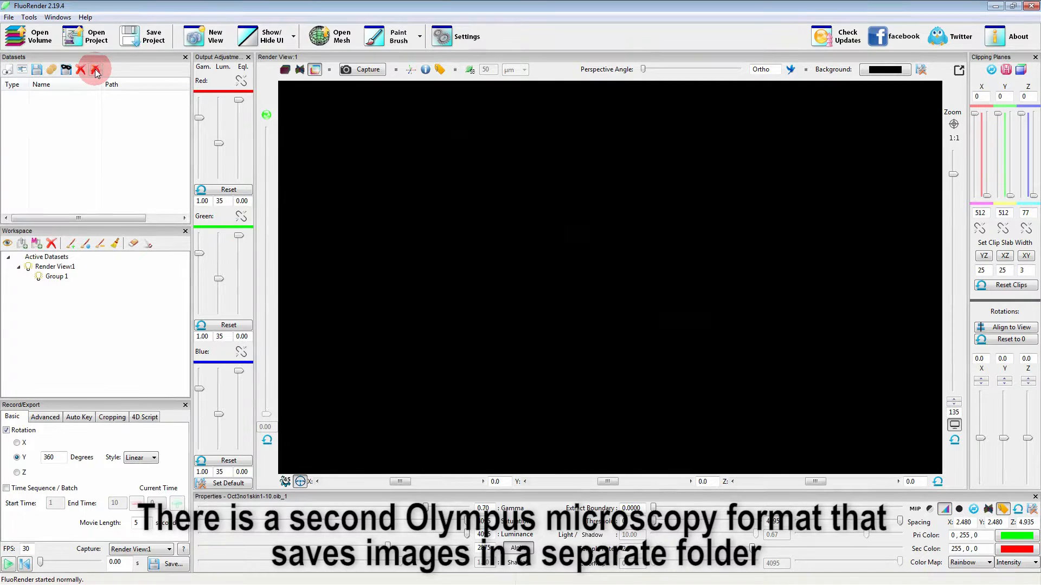
{"action": "left_click", "coordinate": [30, 37]}
{"action": "left_click", "coordinate": [250, 103]}
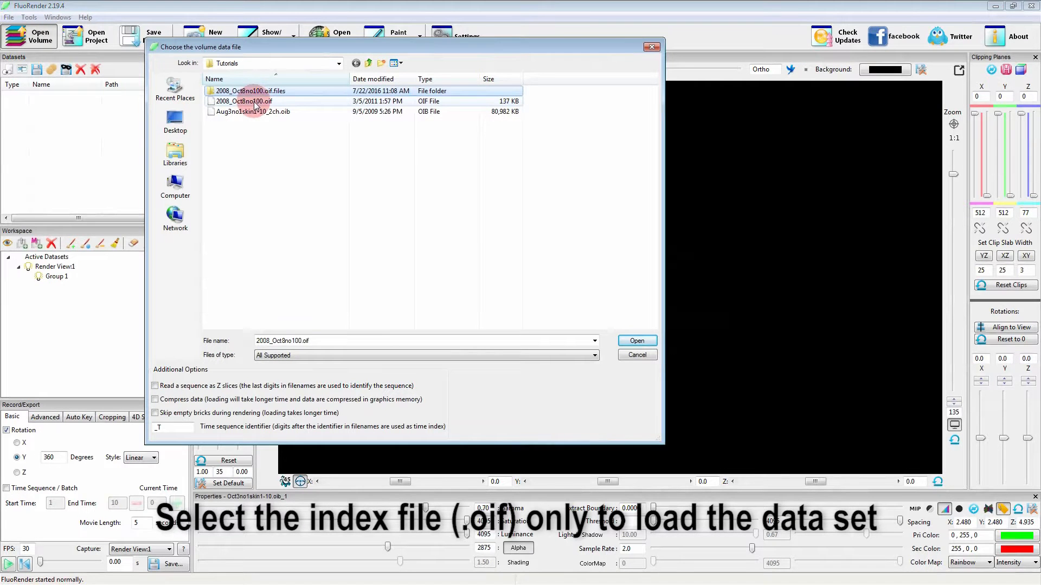
{"action": "left_click", "coordinate": [255, 104]}
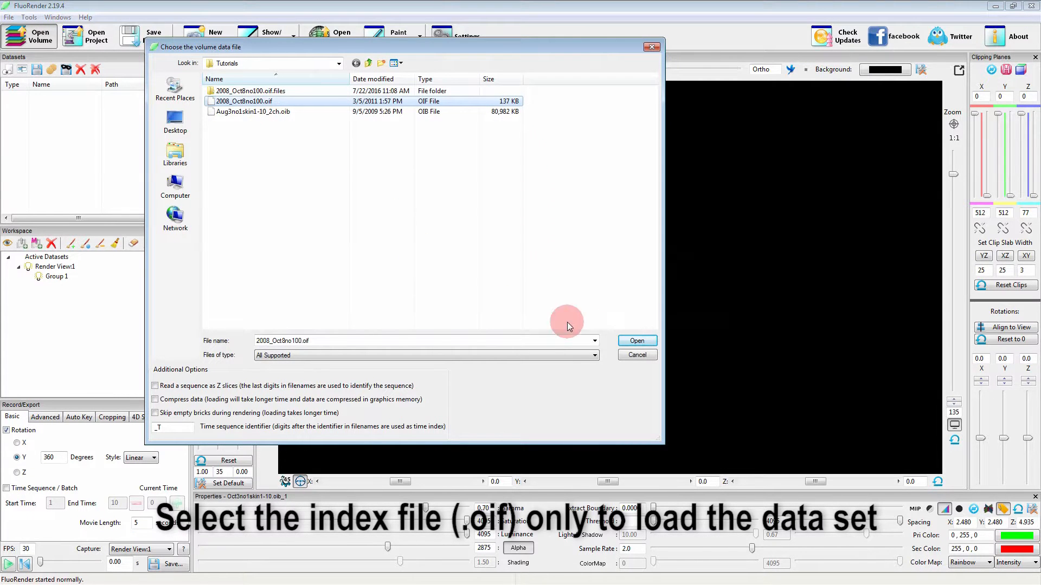
{"action": "left_click", "coordinate": [638, 342]}
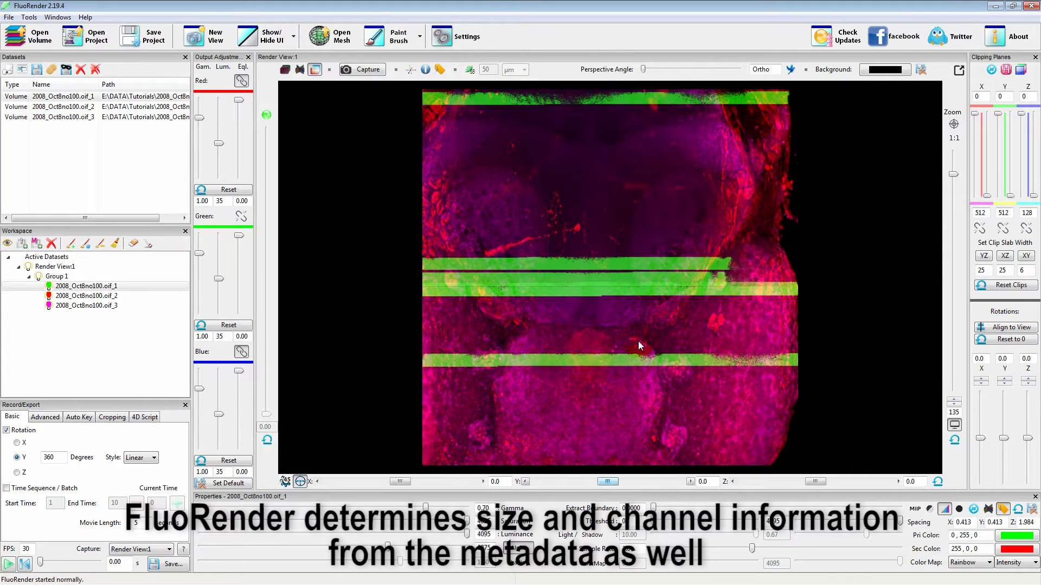
Inspect the volume by rotating it about Y, reset the rotation, and view the properties of its third channel
{"action": "left_click", "coordinate": [608, 482]}
{"action": "left_click_drag", "start_coordinate": [608, 484], "coordinate": [648, 485]}
{"action": "left_click", "coordinate": [938, 482]}
{"action": "left_click", "coordinate": [111, 310]}
{"action": "left_click", "coordinate": [88, 306]}
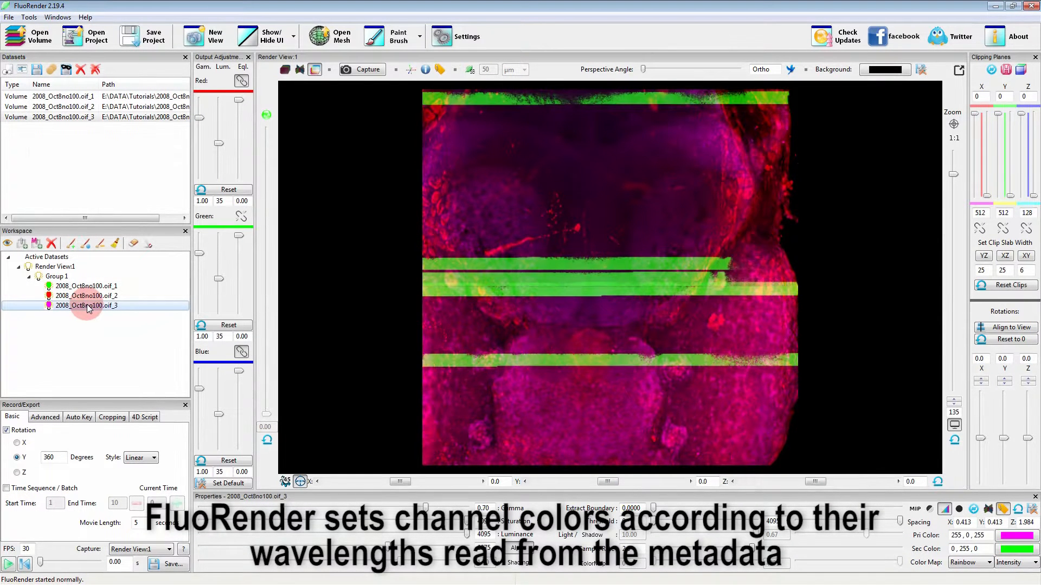
Set the default color for excitation wavelengths from 633 to 700 nm to White in the file format settings
{"action": "left_click", "coordinate": [451, 42]}
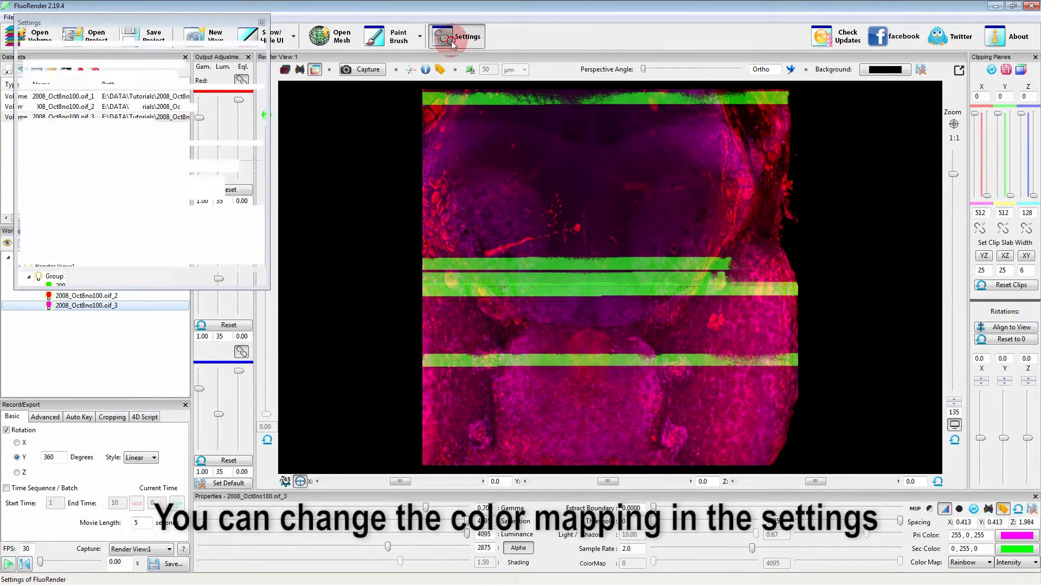
{"action": "left_click", "coordinate": [141, 35]}
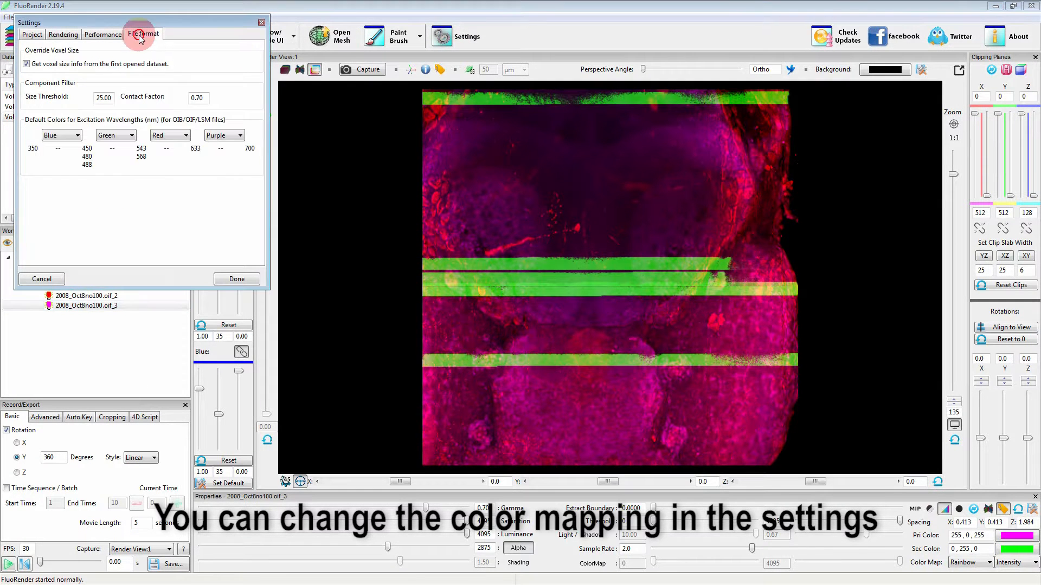
{"action": "left_click", "coordinate": [233, 139]}
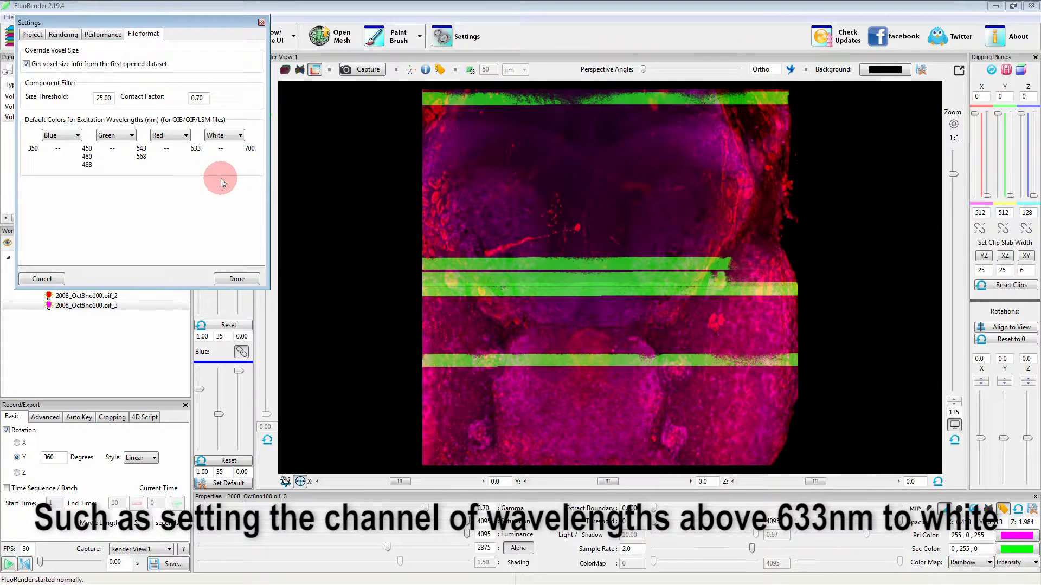
{"action": "left_click", "coordinate": [236, 279]}
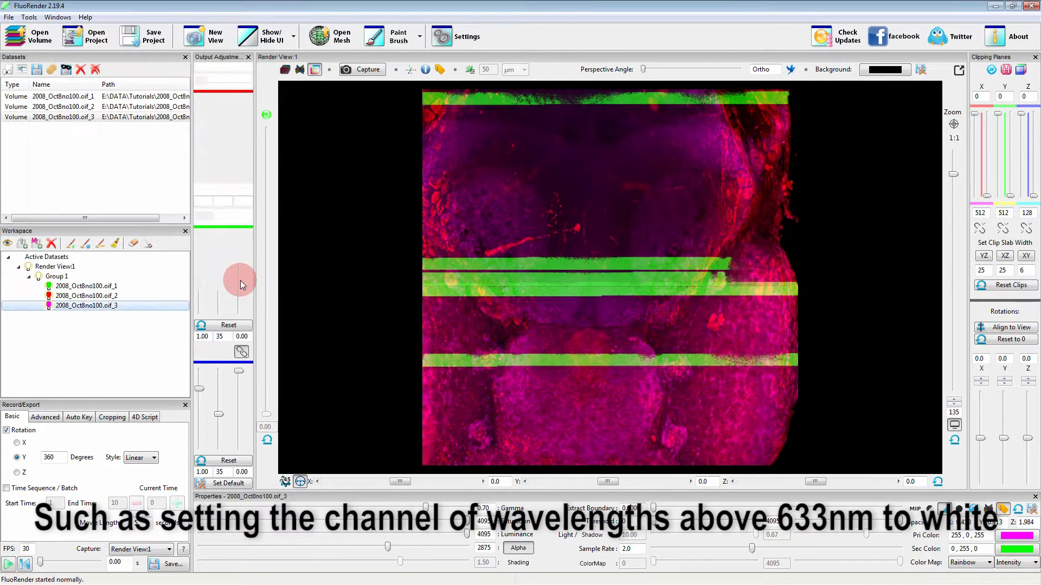
Clear the datasets and reload 2008_Oct8no100.oif, inspecting its third channel and the volume rotated about Y
{"action": "left_click", "coordinate": [96, 69]}
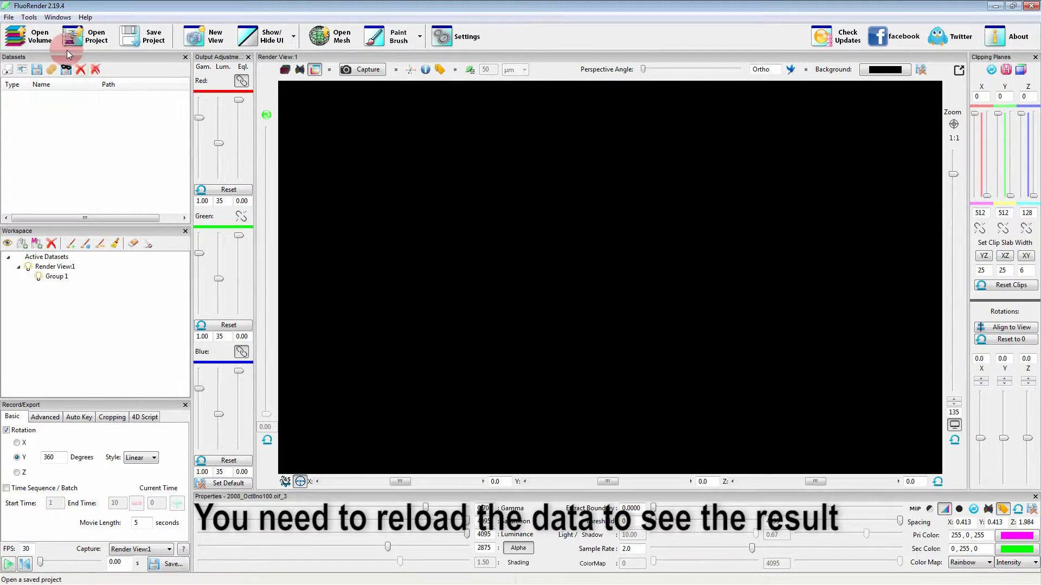
{"action": "left_click", "coordinate": [22, 38]}
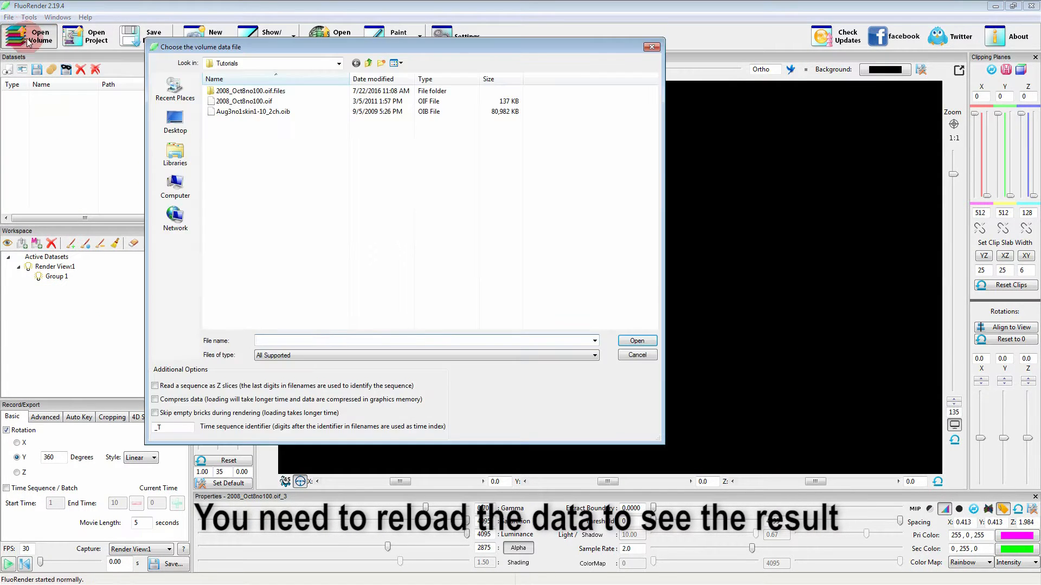
{"action": "left_click", "coordinate": [222, 102]}
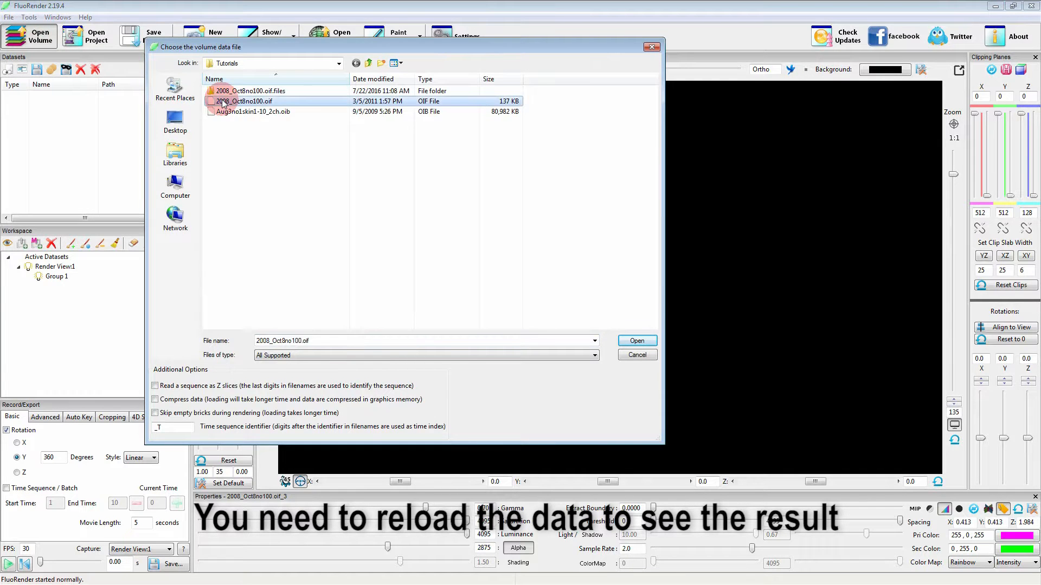
{"action": "left_click", "coordinate": [638, 341]}
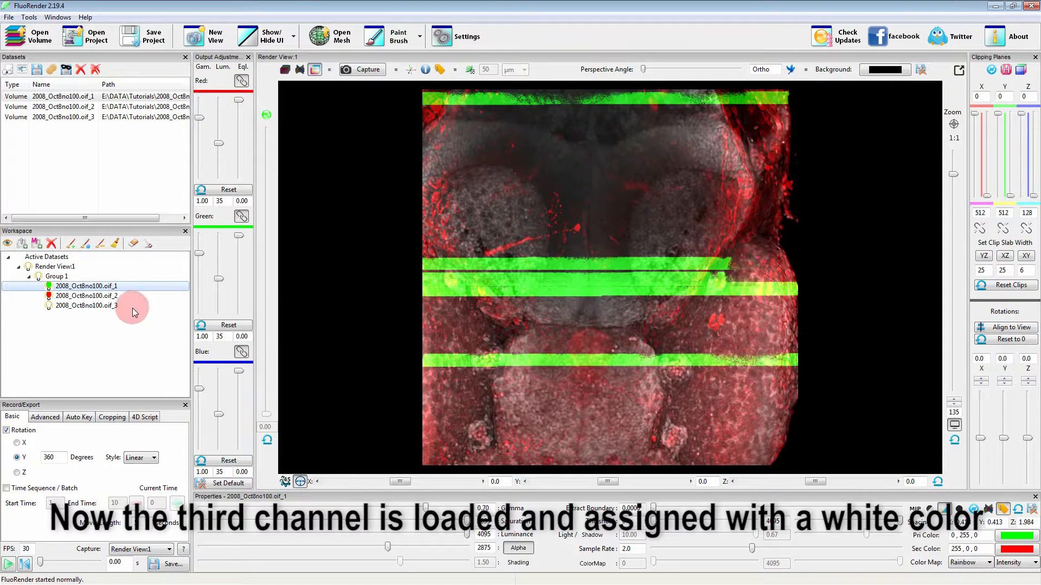
{"action": "left_click", "coordinate": [75, 306]}
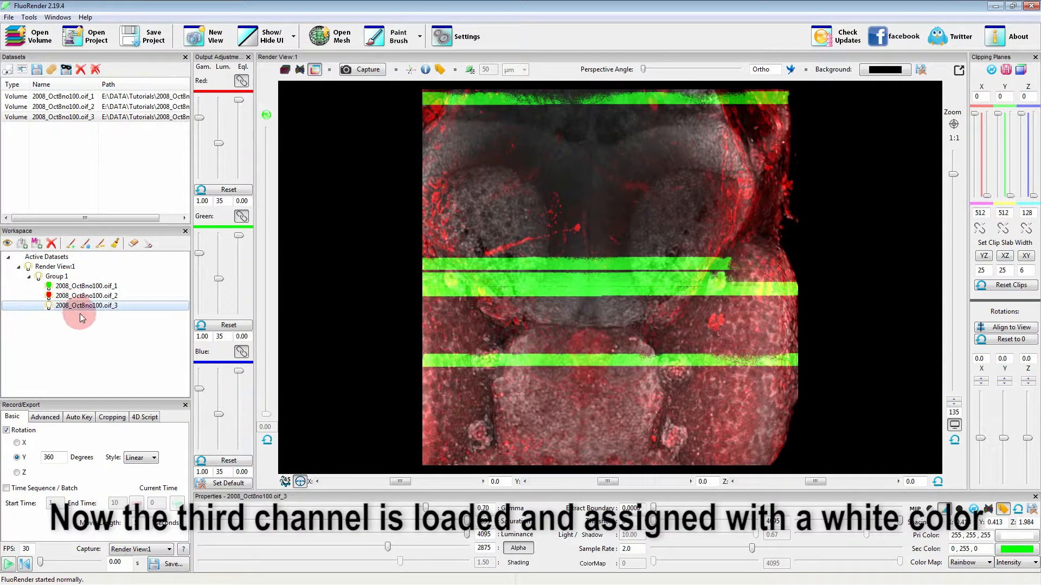
{"action": "left_click_drag", "start_coordinate": [608, 481], "coordinate": [646, 487]}
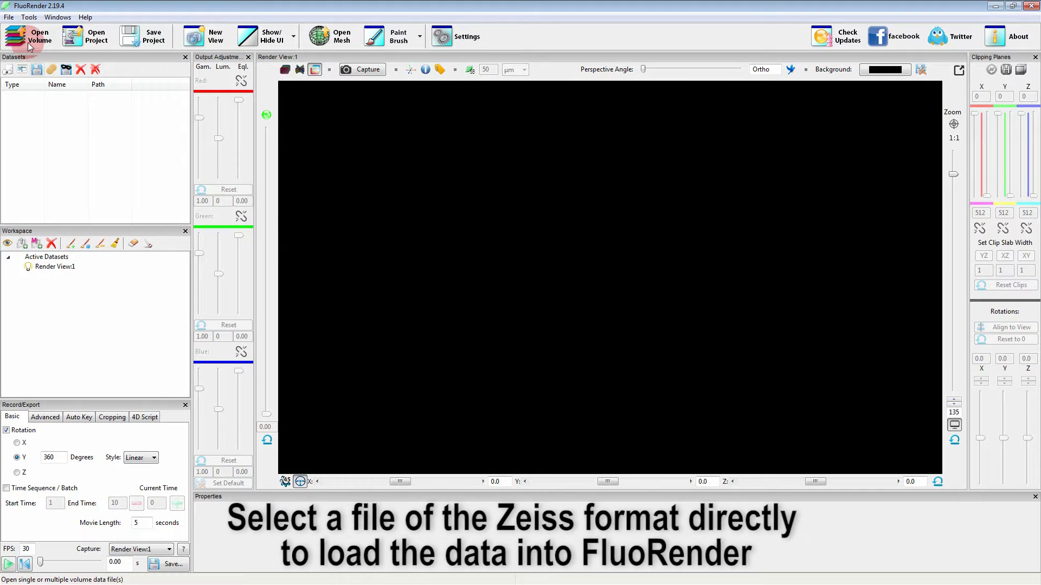
Load the Zeiss file NP0024nc82_3ch.lsm as a volume and rotate it about Y to about 44.6 degrees
{"action": "left_click", "coordinate": [32, 37]}
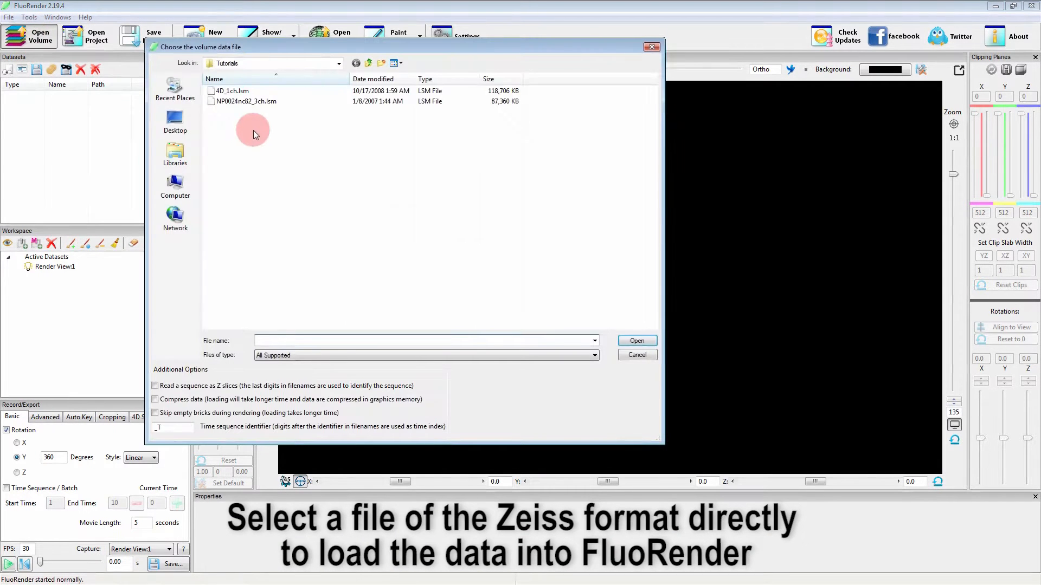
{"action": "left_click", "coordinate": [242, 102]}
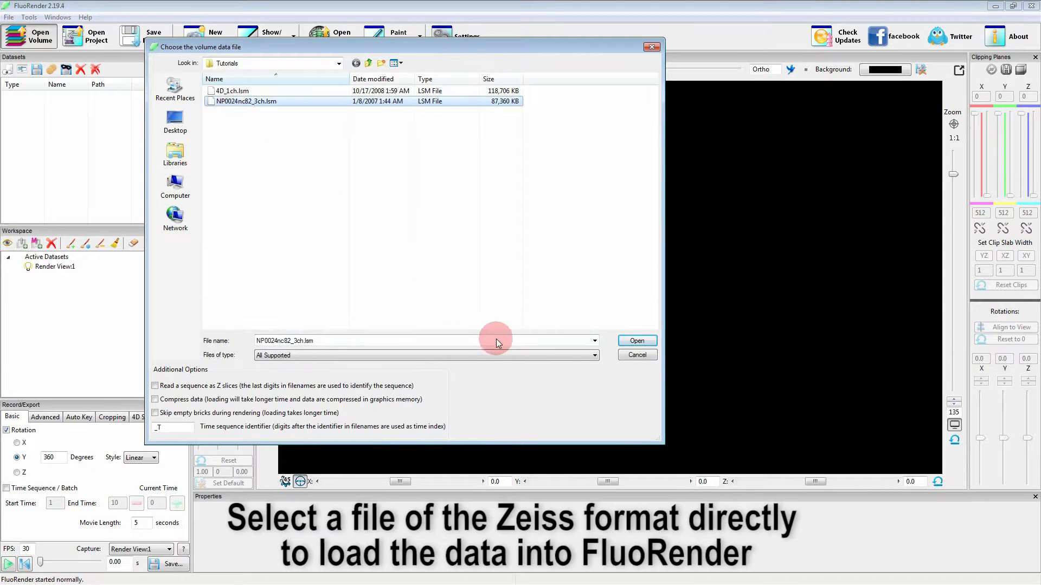
{"action": "left_click", "coordinate": [629, 342]}
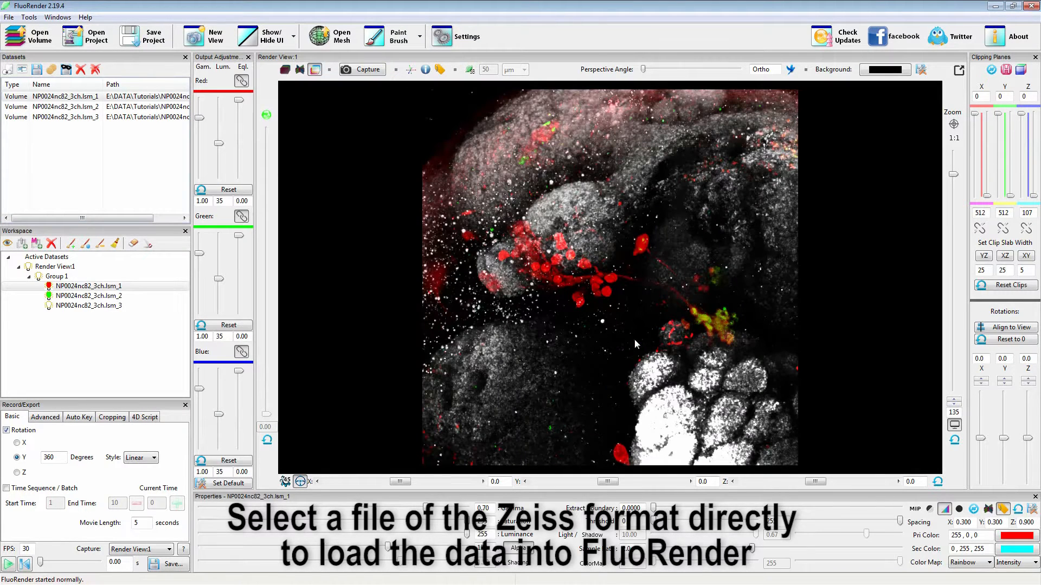
{"action": "left_click_drag", "start_coordinate": [613, 481], "coordinate": [664, 486]}
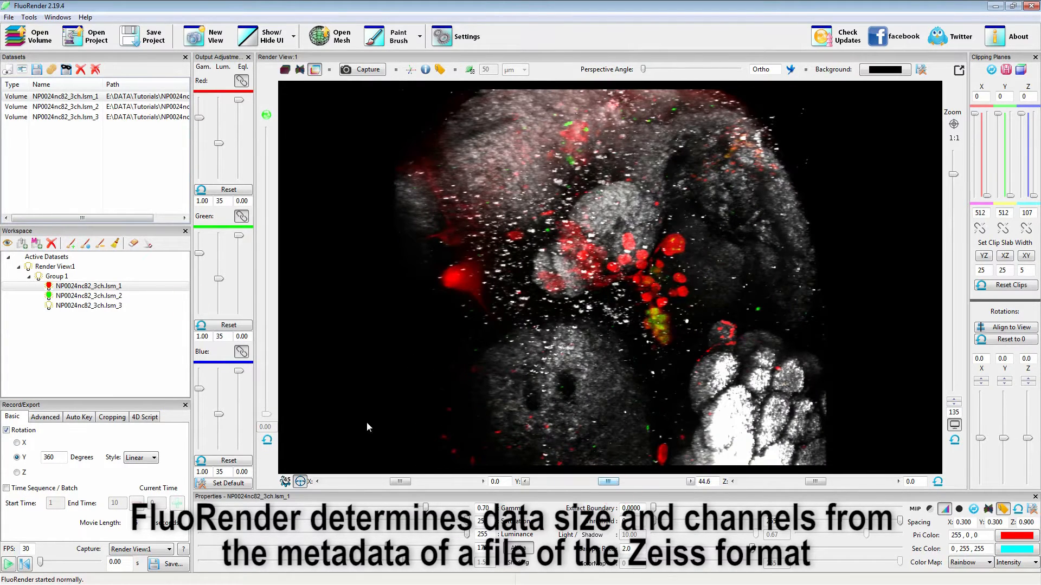
Replace the loaded datasets with the Zeiss time sequence 4D_1ch.lsm, reset the rotation, and play the sequence
{"action": "left_click", "coordinate": [95, 70]}
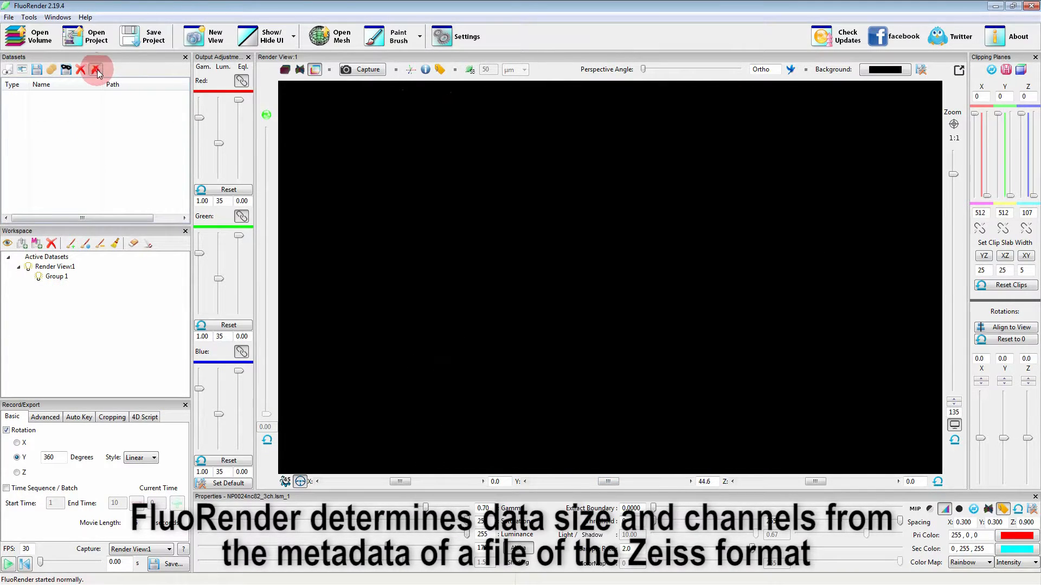
{"action": "left_click", "coordinate": [28, 41]}
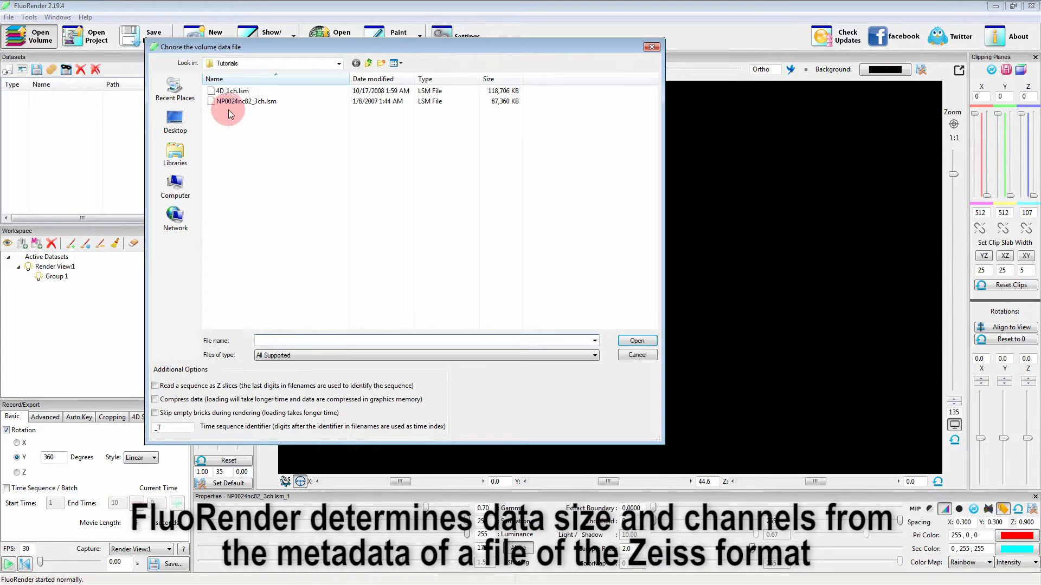
{"action": "left_click", "coordinate": [231, 93]}
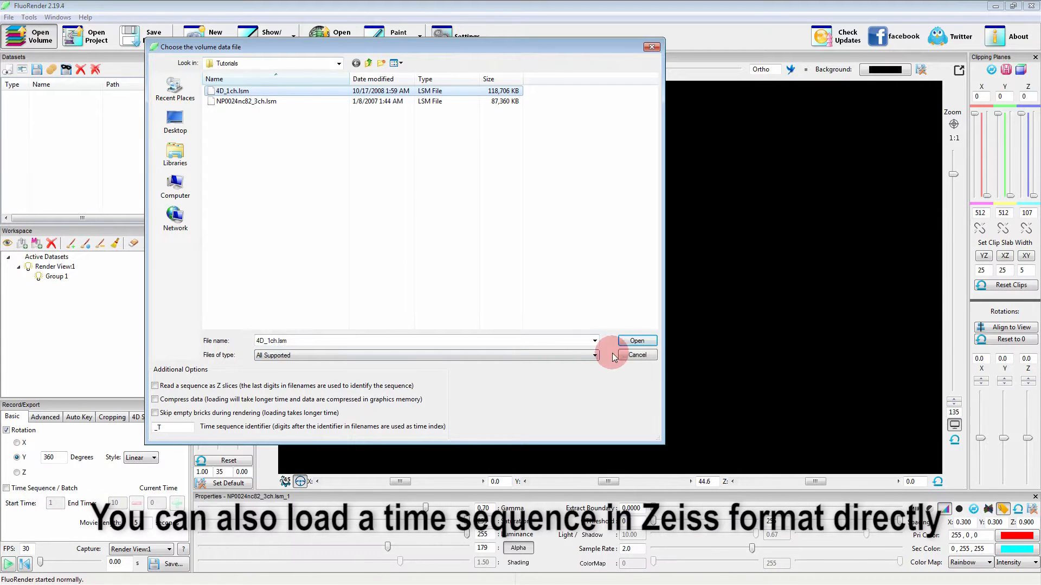
{"action": "left_click", "coordinate": [639, 341]}
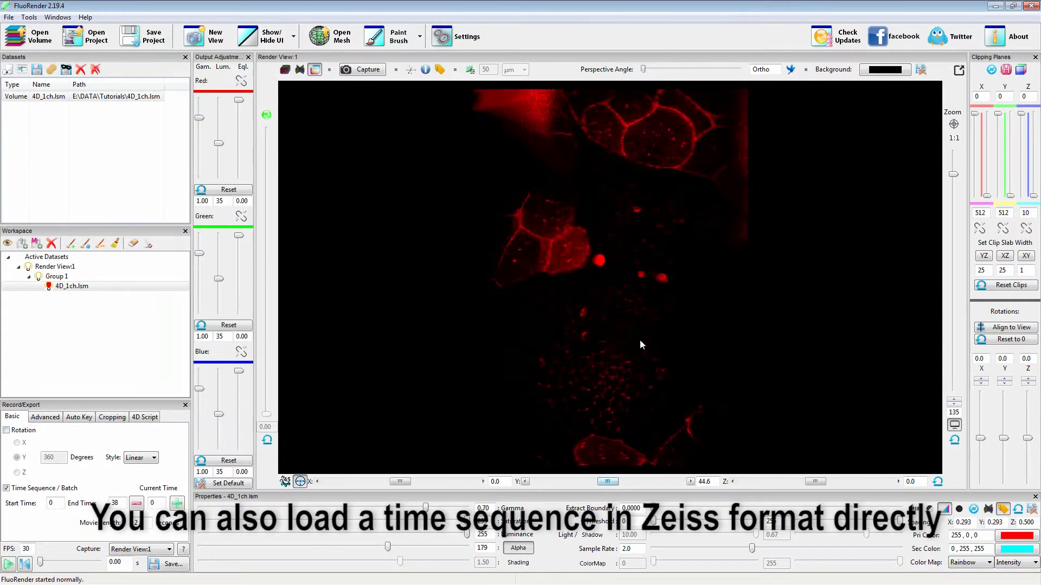
{"action": "left_click", "coordinate": [937, 481]}
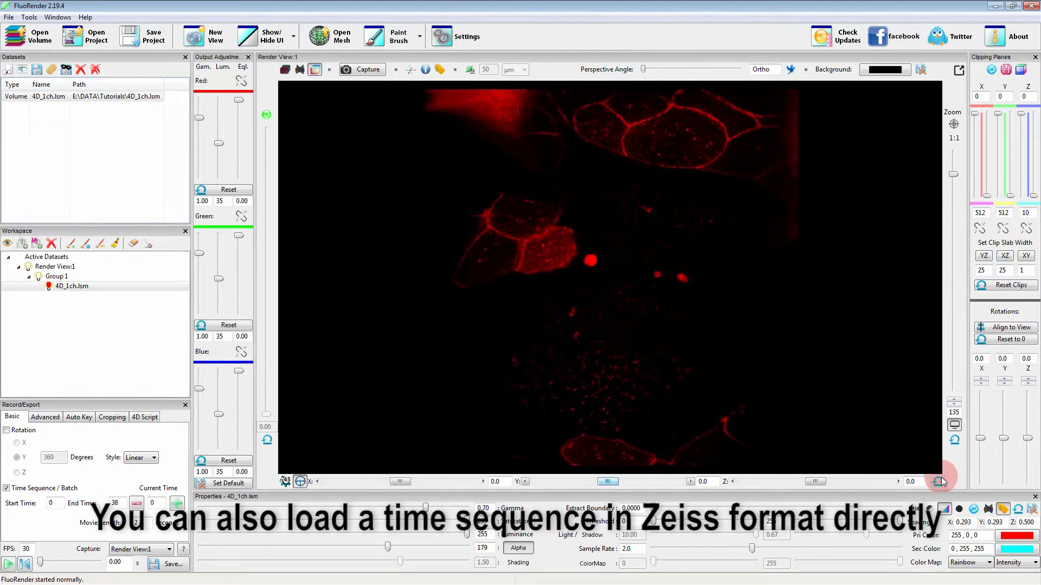
{"action": "left_click", "coordinate": [8, 565]}
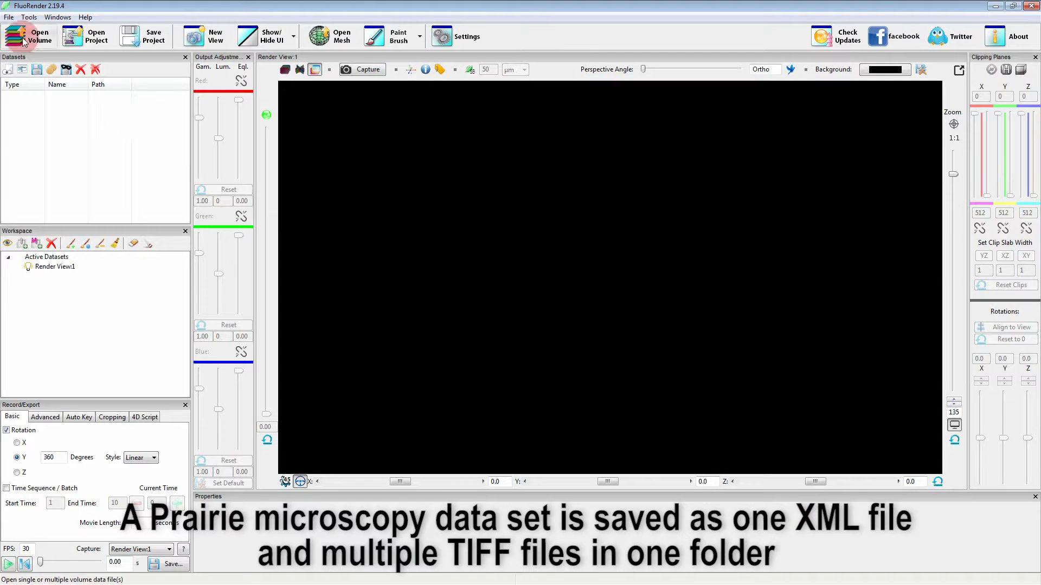
{"action": "left_click", "coordinate": [34, 41]}
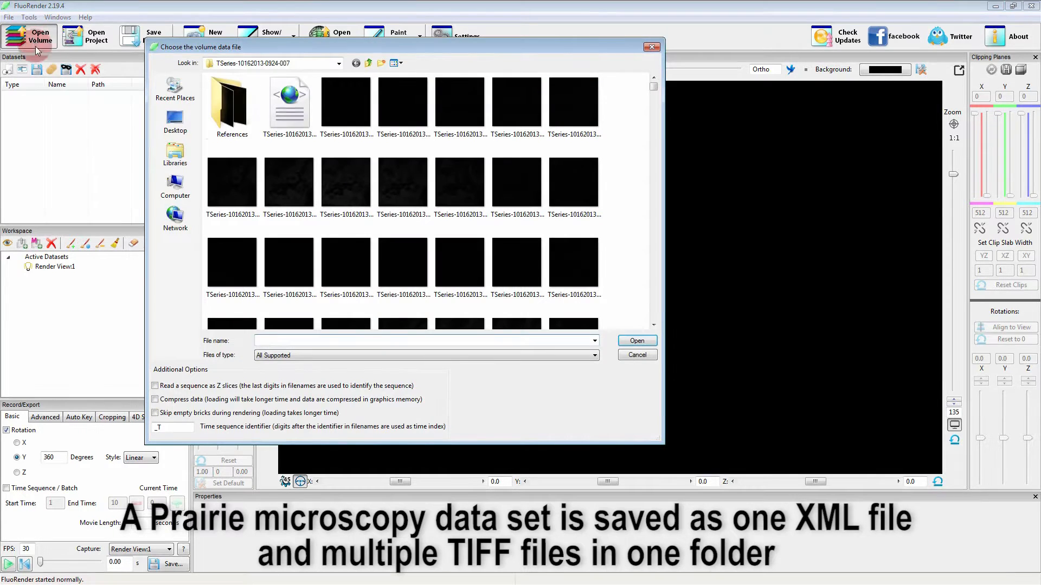
{"action": "left_click", "coordinate": [368, 63]}
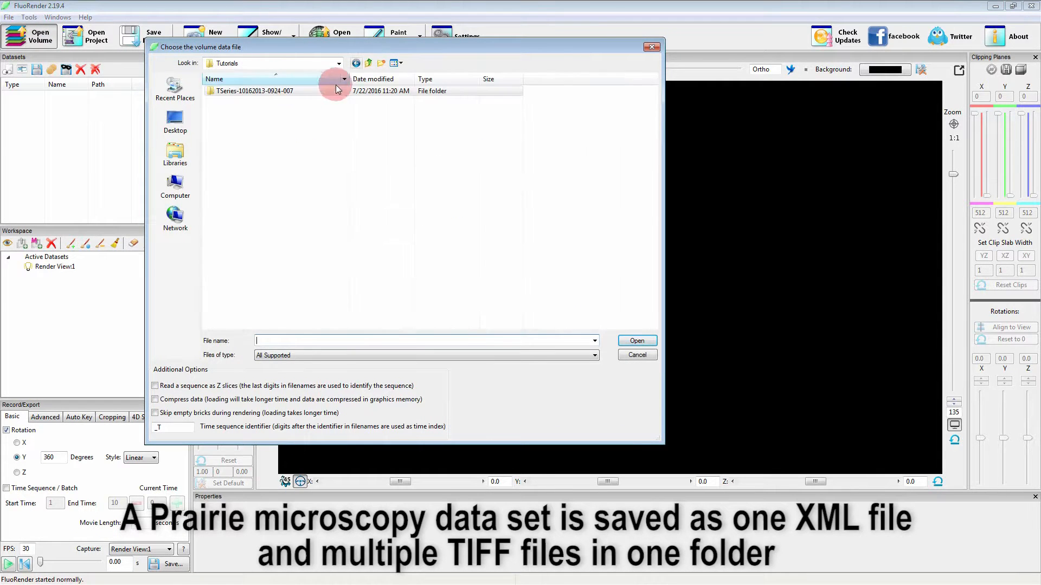
{"action": "double_click", "coordinate": [239, 92]}
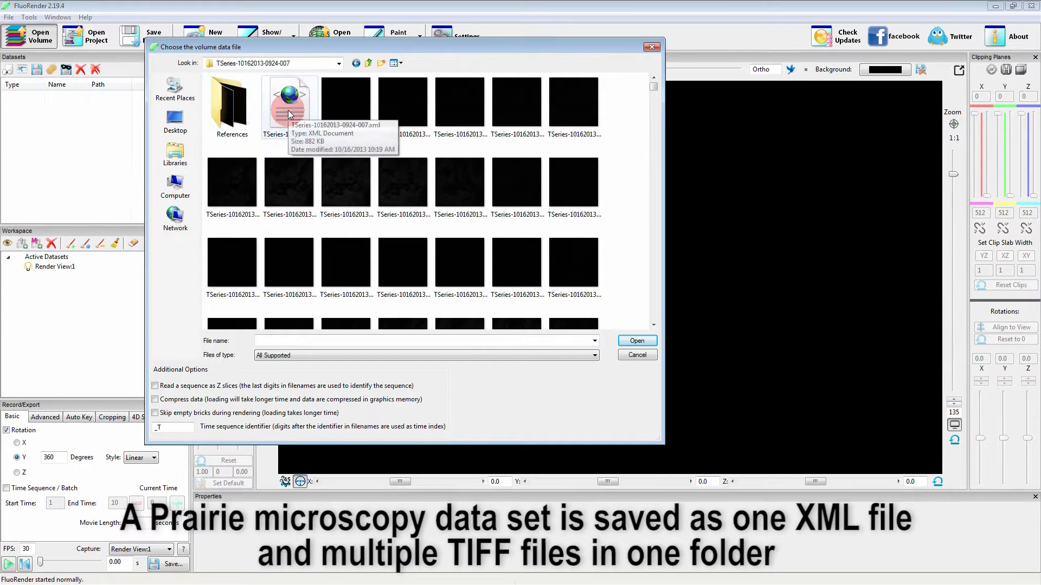
{"action": "left_click", "coordinate": [301, 144]}
{"action": "mouse_move", "coordinate": [653, 86]}
{"action": "left_mouse_down"}
{"action": "mouse_move", "coordinate": [652, 337]}
{"action": "mouse_move", "coordinate": [632, 179]}
{"action": "mouse_move", "coordinate": [646, 80]}
{"action": "left_mouse_up"}
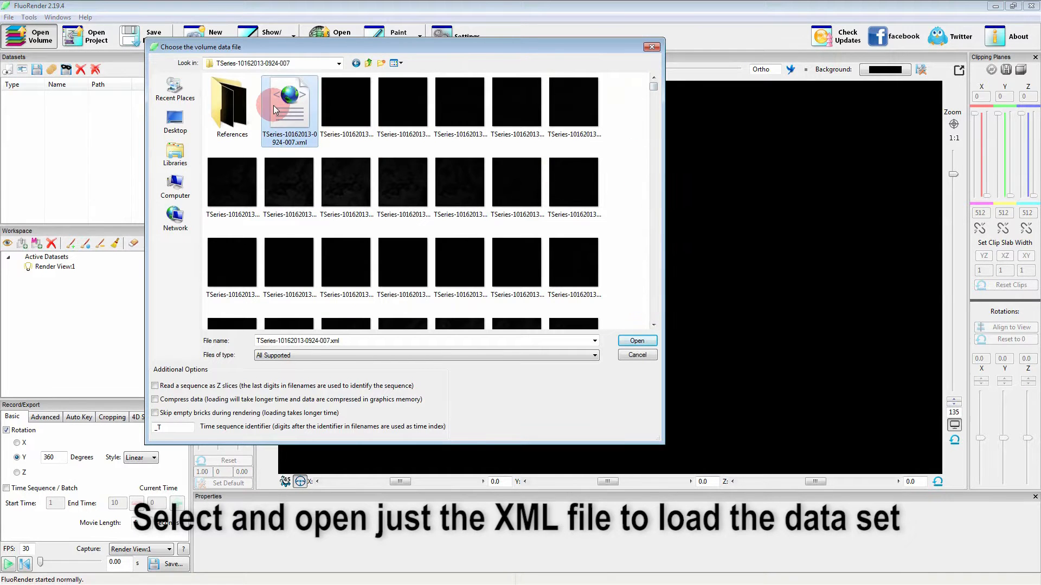
{"action": "left_click", "coordinate": [637, 341]}
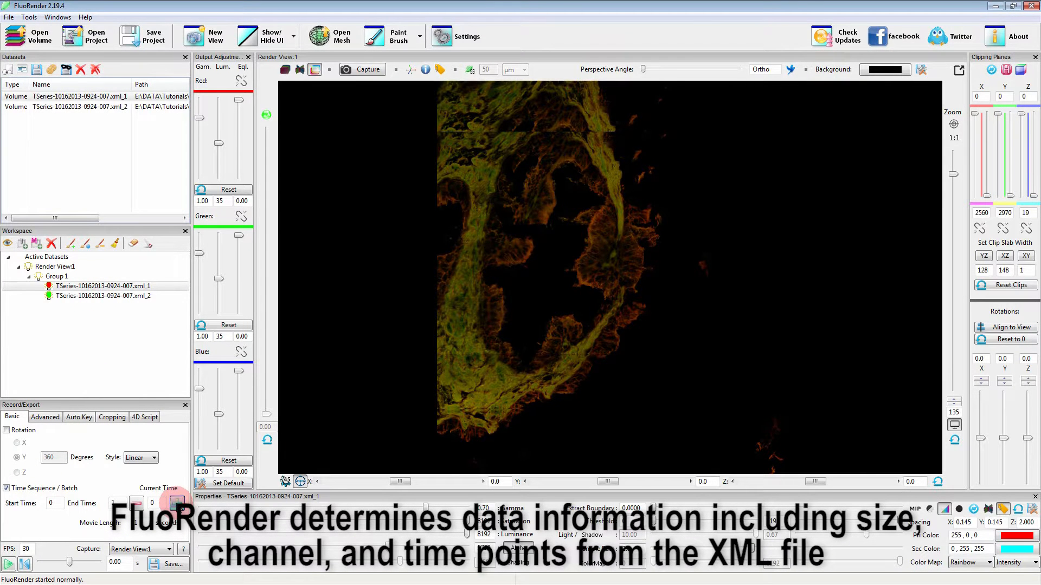
Step the Prairie sequence forward to time point 1 and back to time point 0
{"action": "left_click", "coordinate": [177, 505]}
{"action": "left_click", "coordinate": [136, 504]}
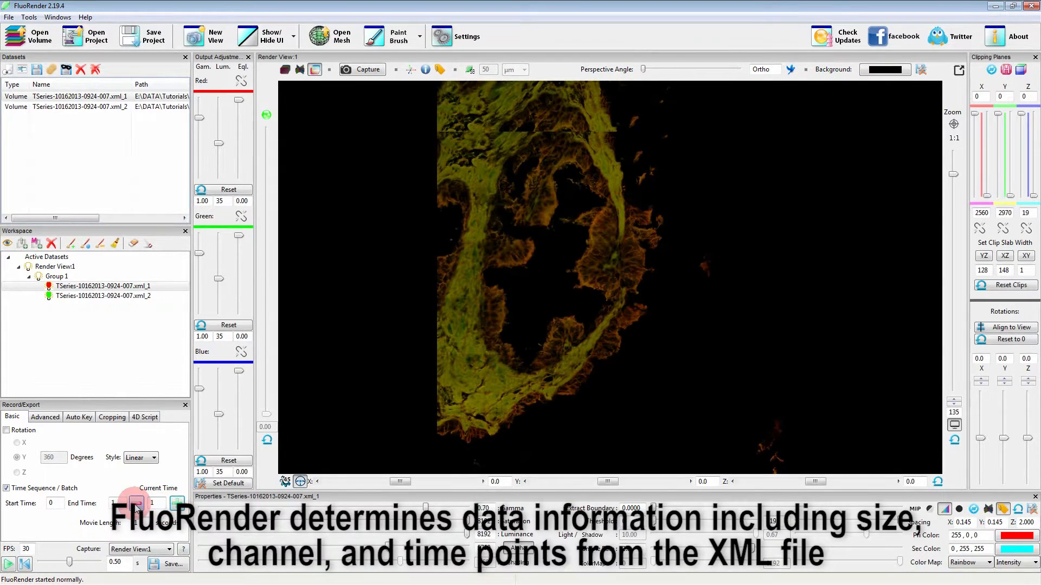
{"action": "left_click", "coordinate": [136, 504]}
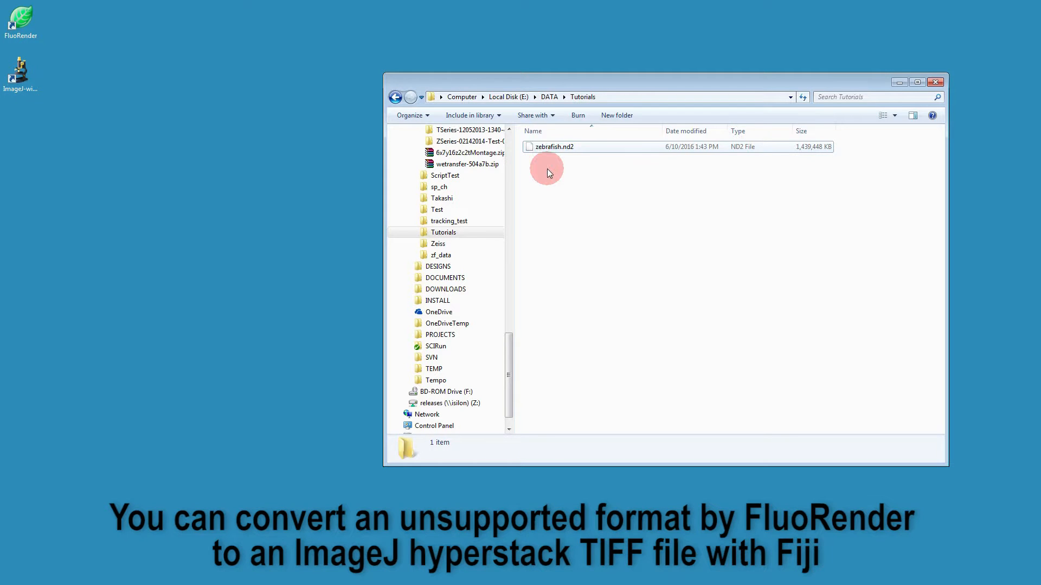
Open zebrafish.nd2 in Fiji as a Hyperstack, keeping the other Bio-Formats import options at their defaults
{"action": "left_click", "coordinate": [545, 148]}
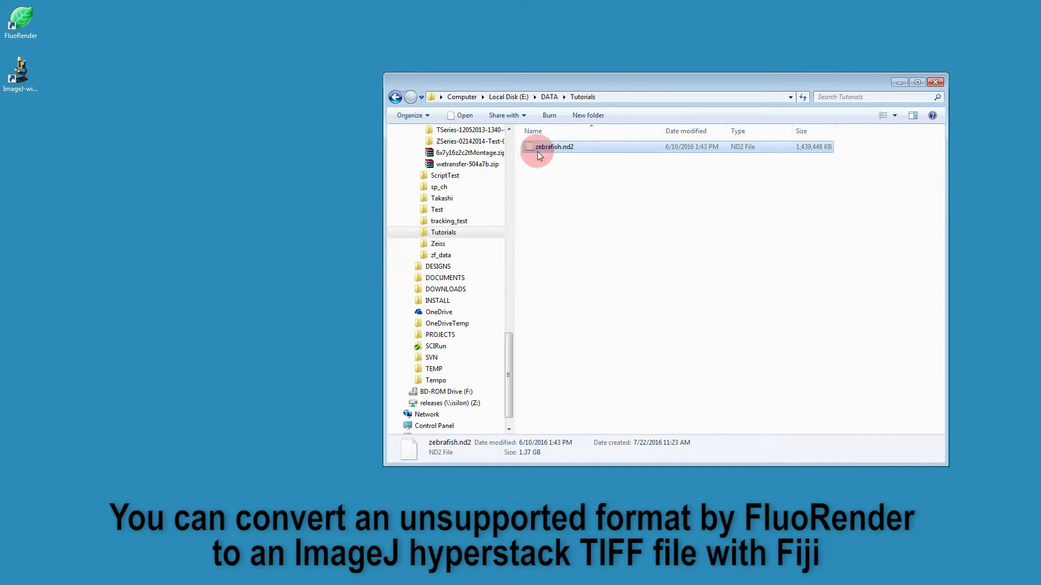
{"action": "left_click_drag", "start_coordinate": [528, 146], "coordinate": [23, 78]}
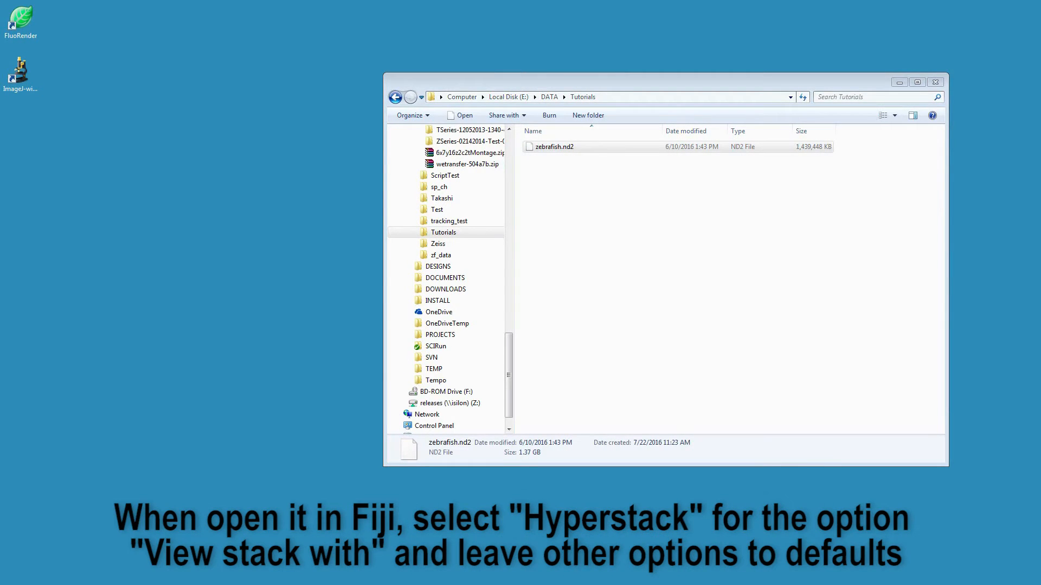
{"action": "left_click_drag", "start_coordinate": [538, 177], "coordinate": [372, 113]}
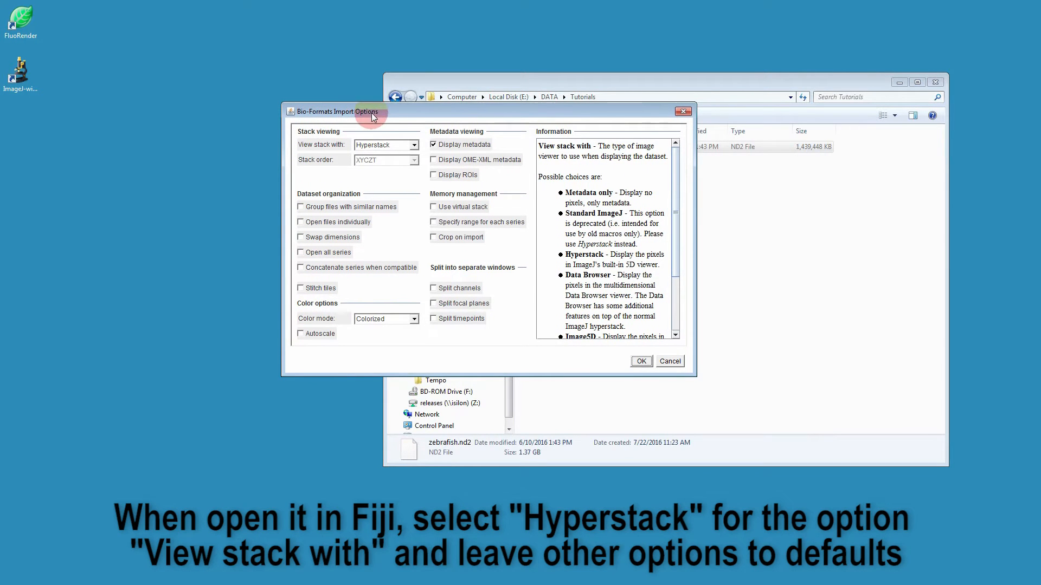
{"action": "left_click", "coordinate": [435, 288]}
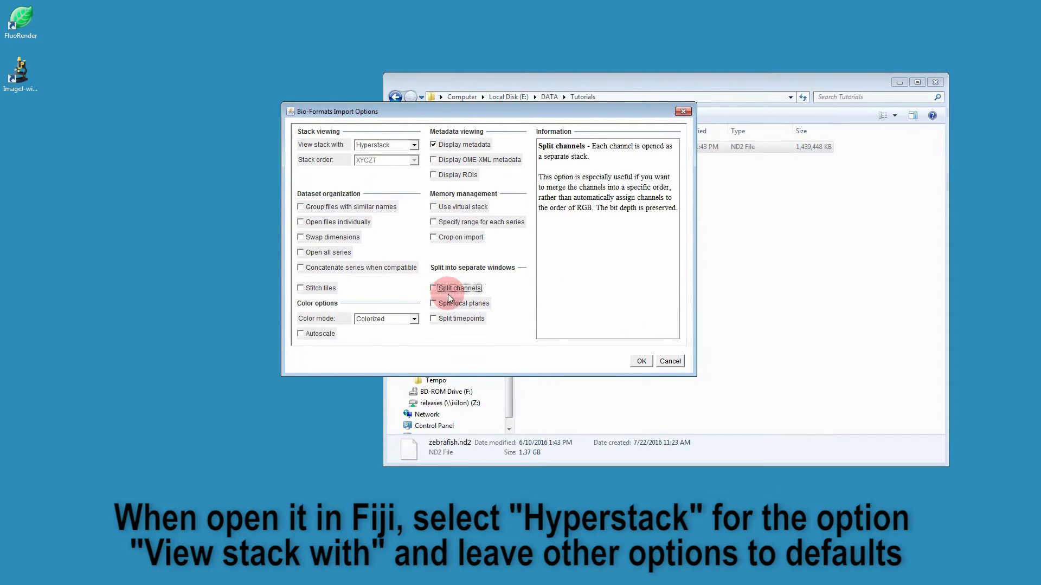
{"action": "left_click", "coordinate": [472, 320]}
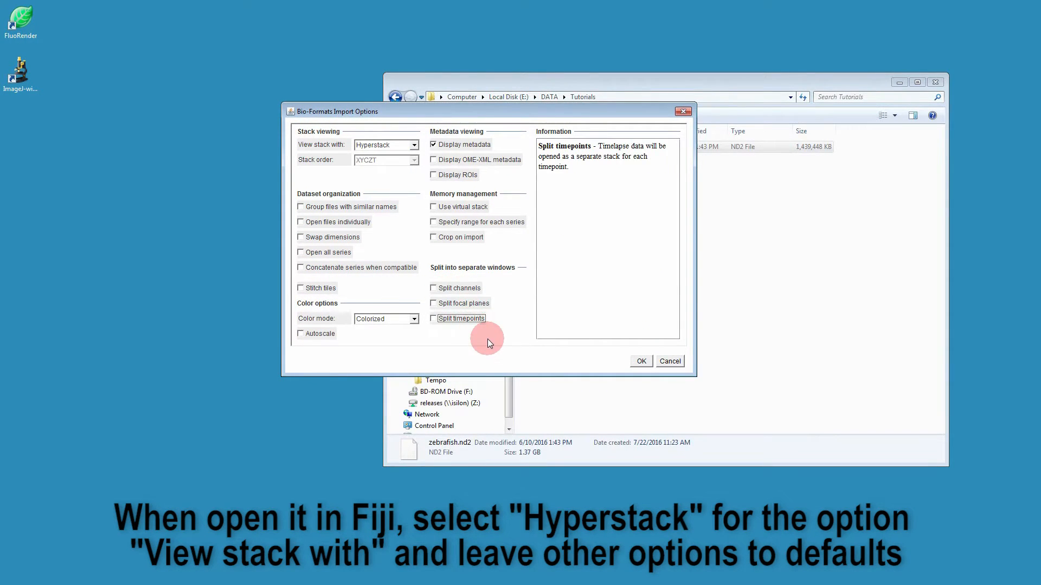
{"action": "left_click", "coordinate": [642, 361]}
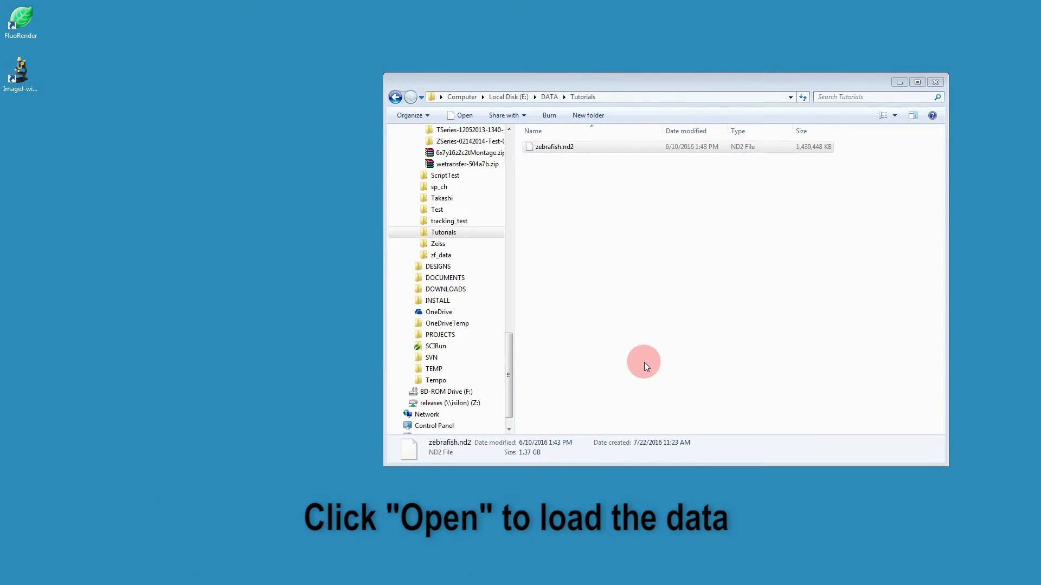
{"action": "left_click_drag", "start_coordinate": [745, 187], "coordinate": [235, 159]}
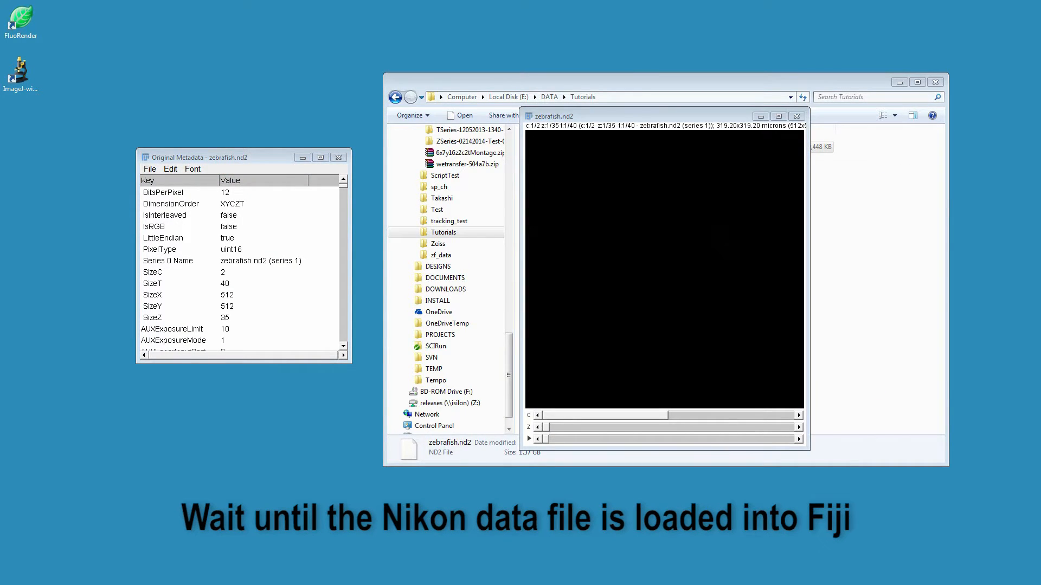
{"action": "left_click_drag", "start_coordinate": [904, 134], "coordinate": [598, 40]}
Browse the zebrafish hyperstack through its channels, Z slices and time points, and return to the first of each
{"action": "left_click_drag", "start_coordinate": [577, 415], "coordinate": [701, 417]}
{"action": "left_click_drag", "start_coordinate": [545, 427], "coordinate": [742, 415]}
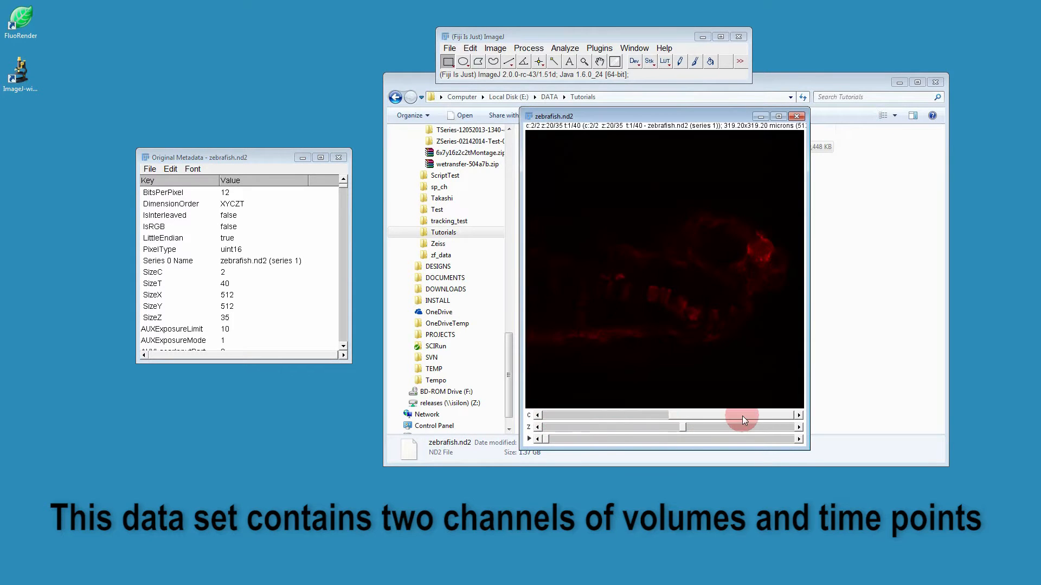
{"action": "left_click_drag", "start_coordinate": [548, 440], "coordinate": [710, 439]}
{"action": "left_click_drag", "start_coordinate": [787, 438], "coordinate": [565, 451]}
{"action": "left_click_drag", "start_coordinate": [696, 418], "coordinate": [516, 436]}
{"action": "left_click_drag", "start_coordinate": [681, 426], "coordinate": [519, 427]}
Save the hyperstack as the TIFF file zebrafish.tif in the Tutorials folder and close Fiji
{"action": "left_click", "coordinate": [450, 49]}
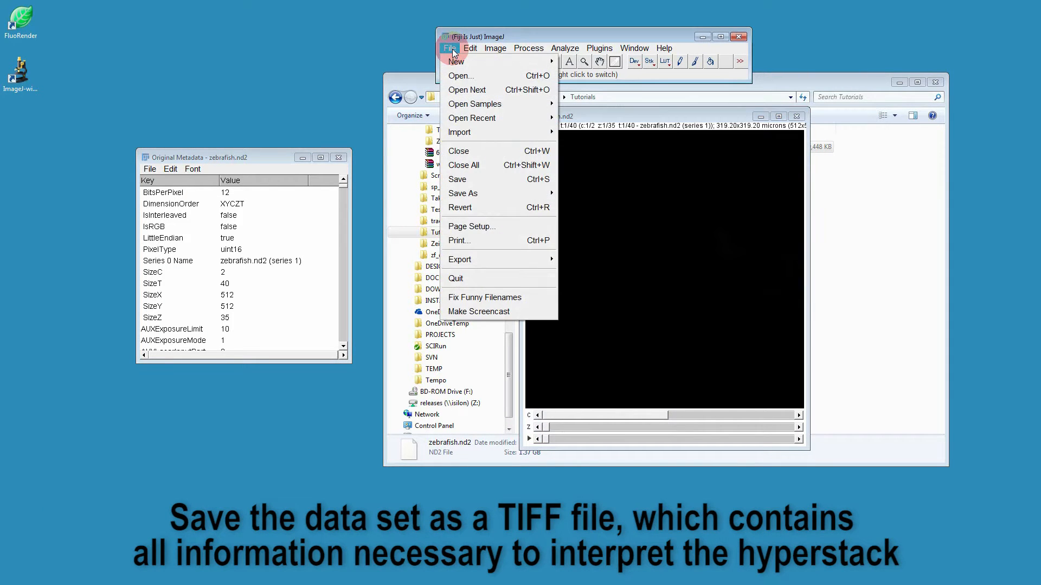
{"action": "mouse_move", "coordinate": [503, 190]}
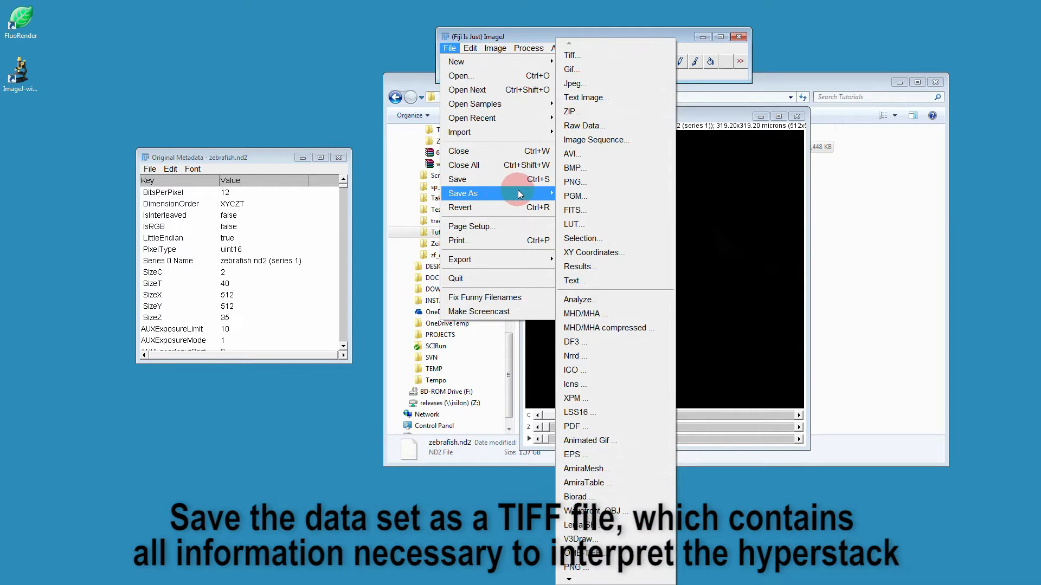
{"action": "left_click", "coordinate": [587, 54]}
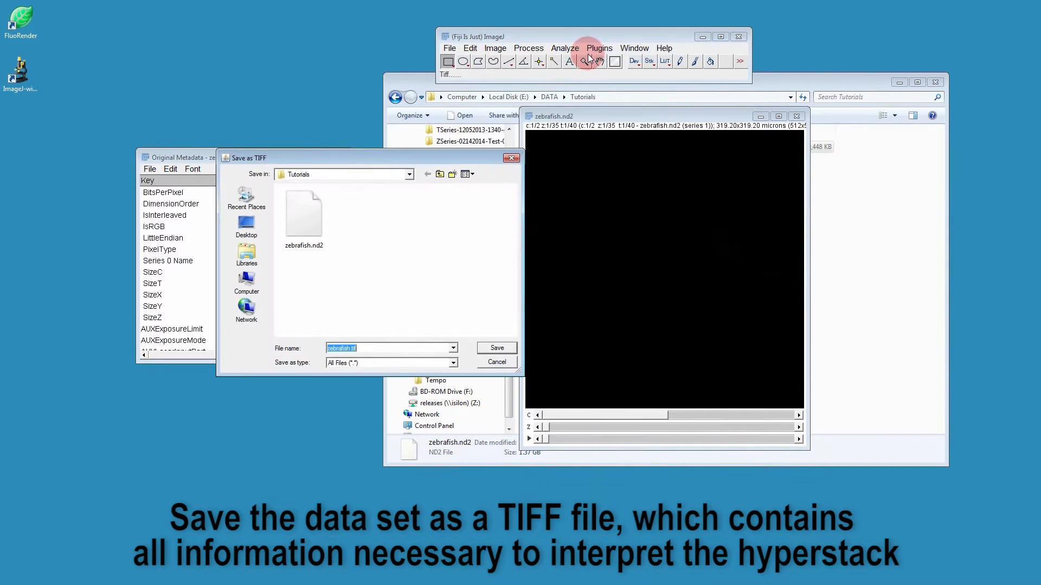
{"action": "left_click", "coordinate": [498, 347]}
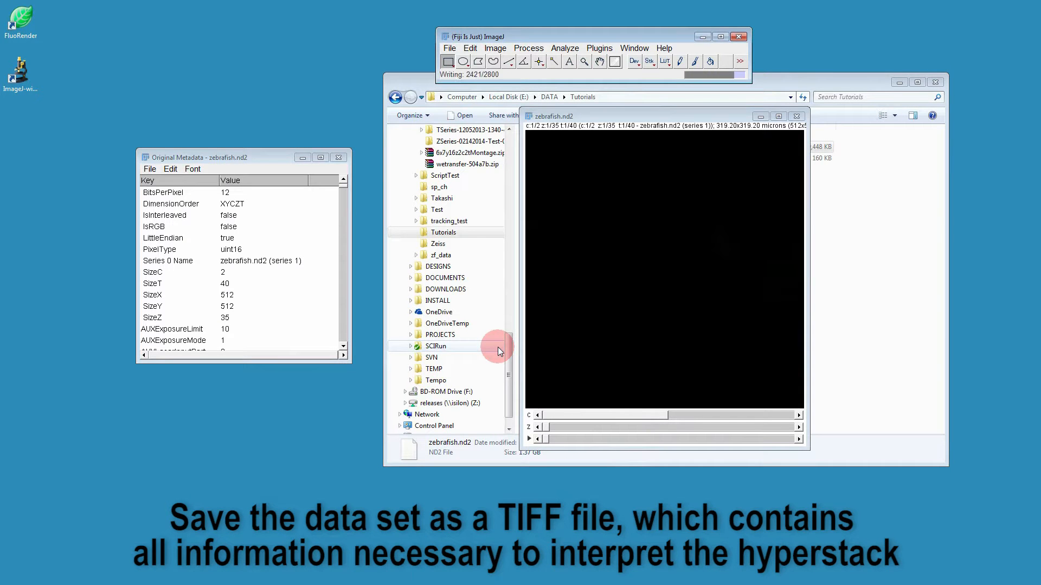
{"action": "left_click", "coordinate": [737, 37]}
Load the converted zebrafish.tif into FluoRender and play its time sequence
{"action": "left_click", "coordinate": [546, 175]}
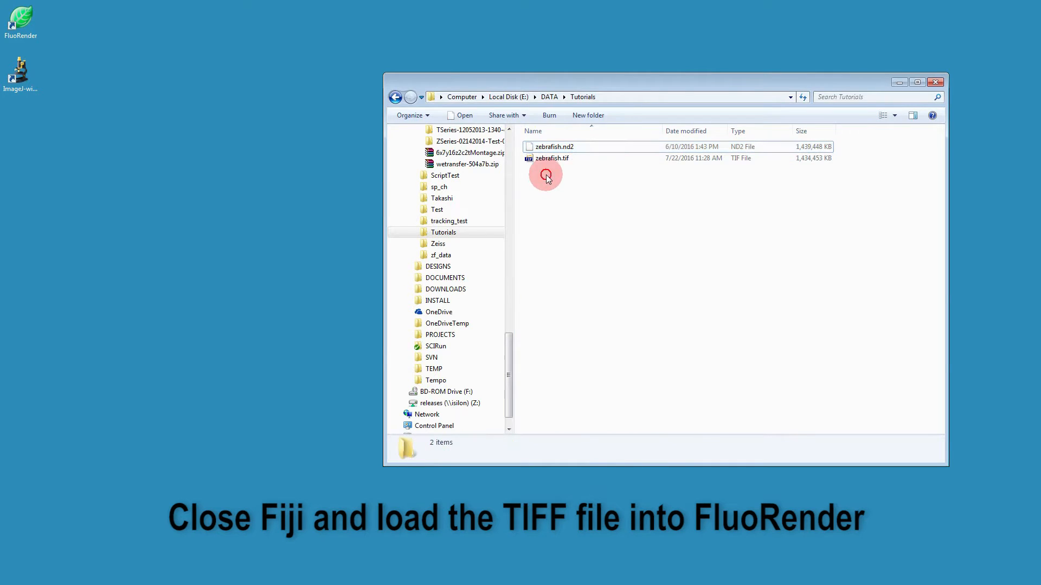
{"action": "left_click", "coordinate": [542, 159]}
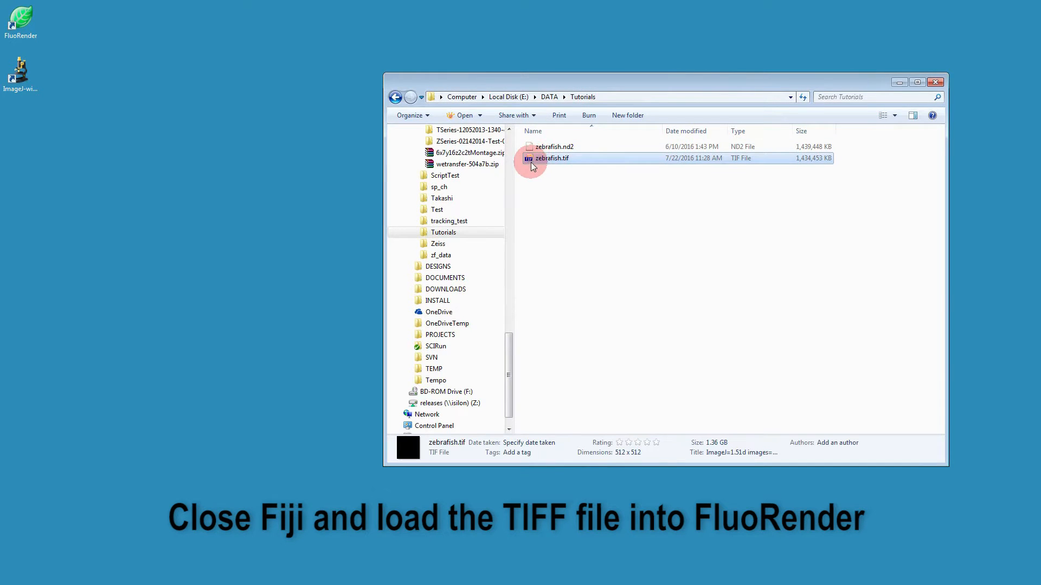
{"action": "left_click_drag", "start_coordinate": [528, 162], "coordinate": [21, 28]}
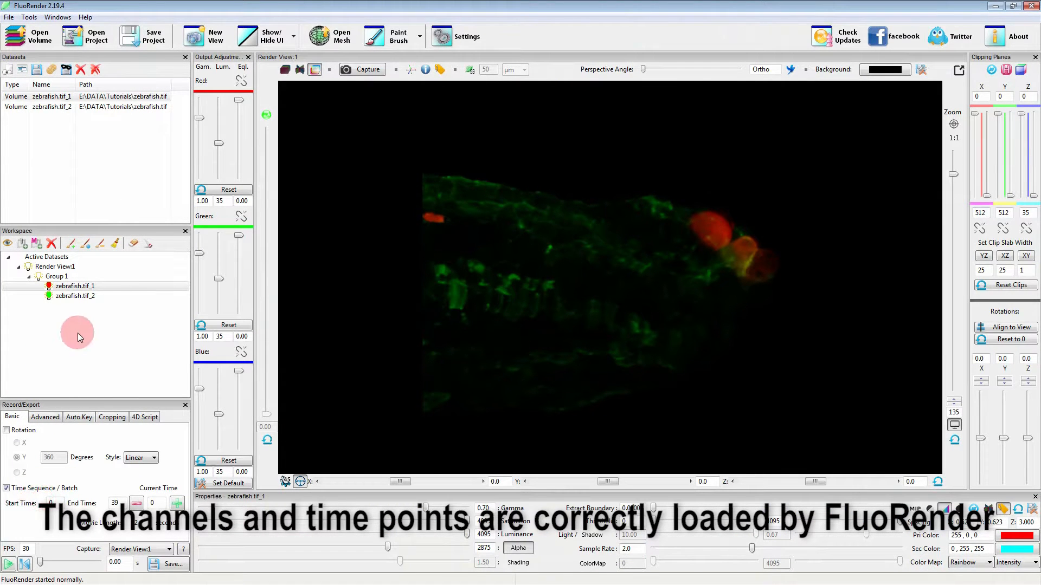
{"action": "left_click", "coordinate": [9, 565]}
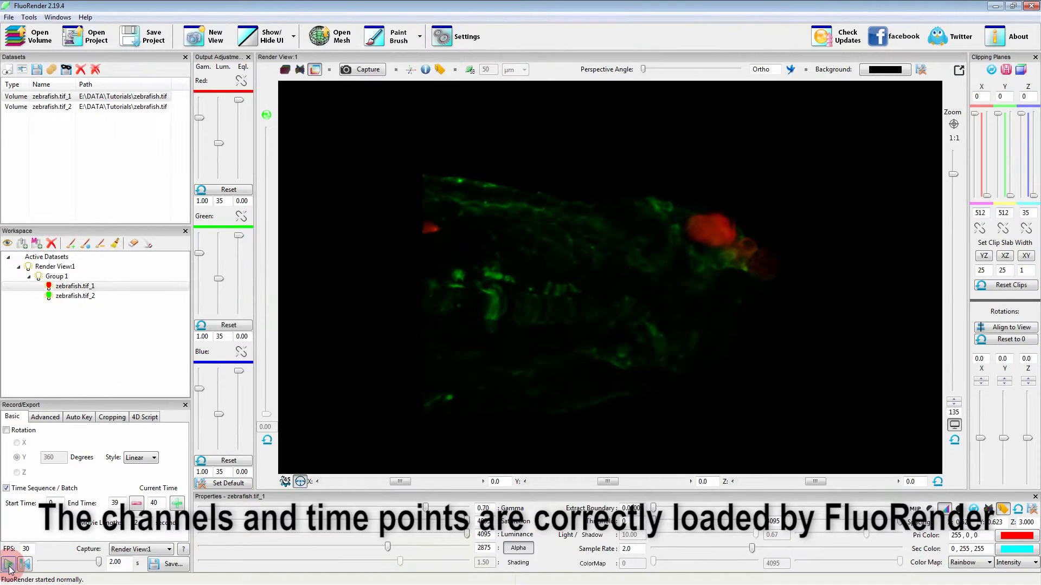
{"action": "left_click_drag", "start_coordinate": [607, 482], "coordinate": [655, 484]}
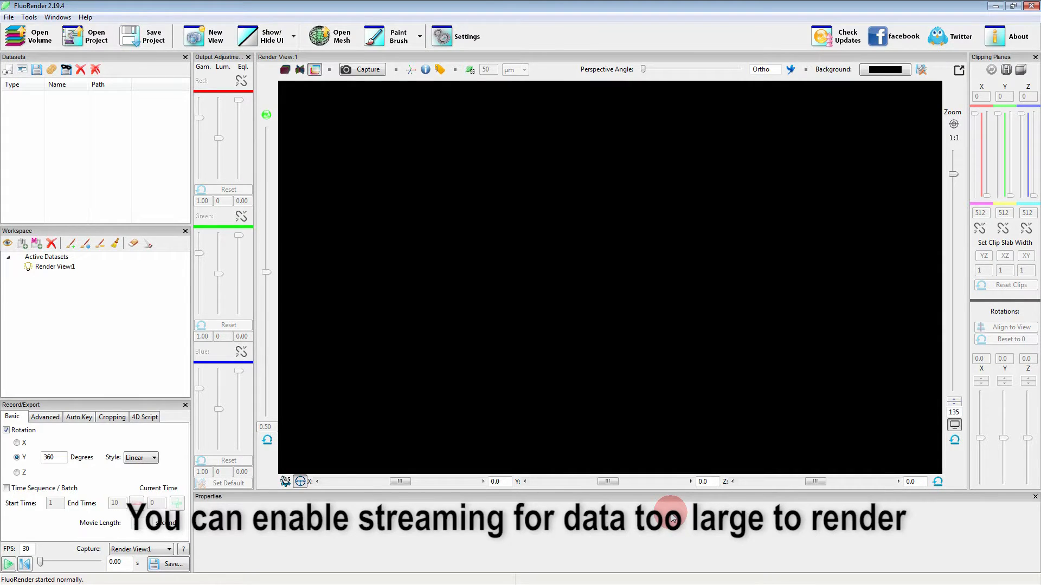
Enable streaming for large datasets with 4000 MB of graphics memory and apply the performance settings
{"action": "left_click", "coordinate": [445, 38]}
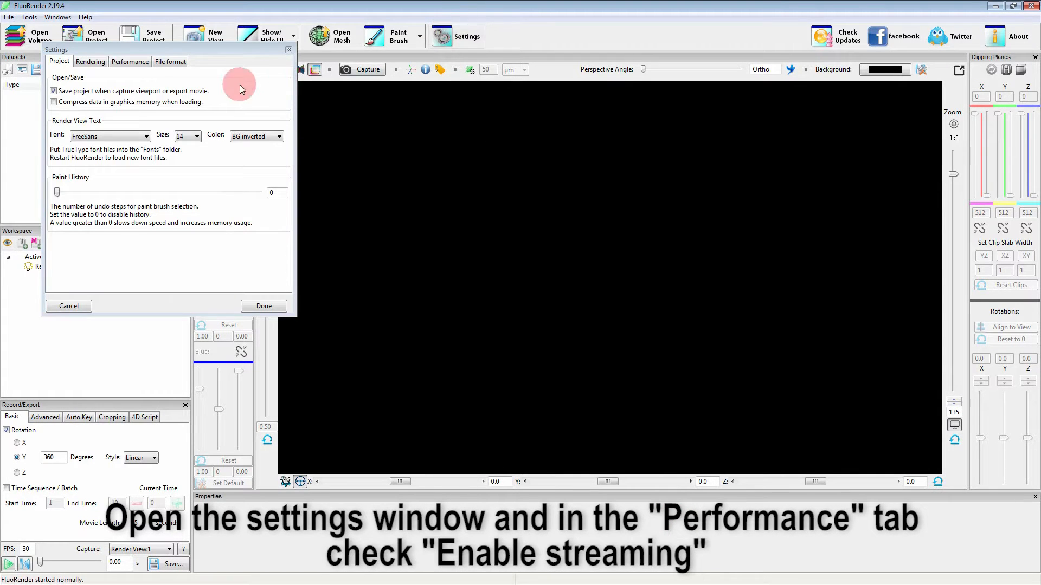
{"action": "left_click", "coordinate": [131, 63]}
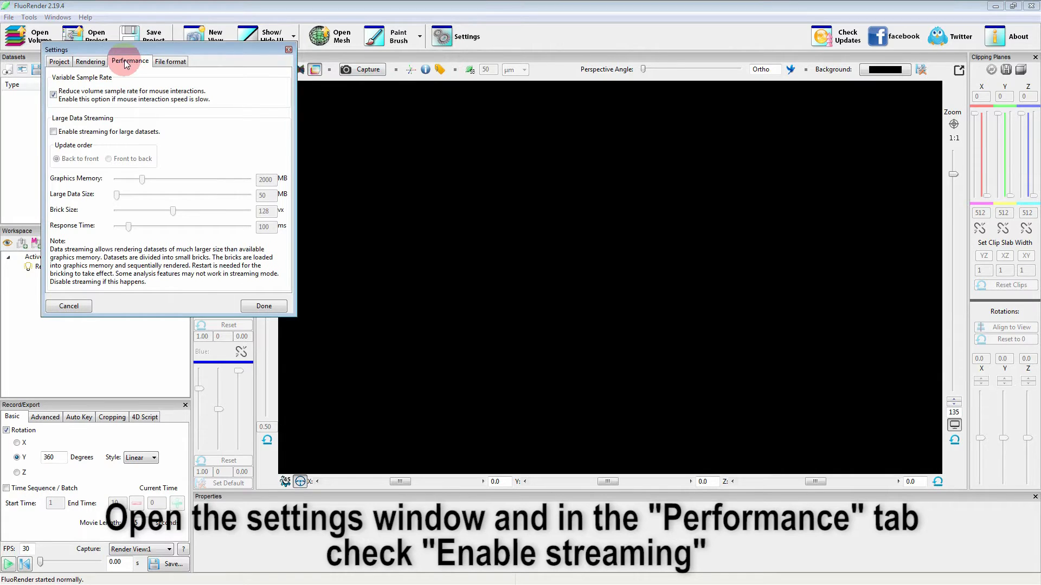
{"action": "left_click", "coordinate": [54, 132]}
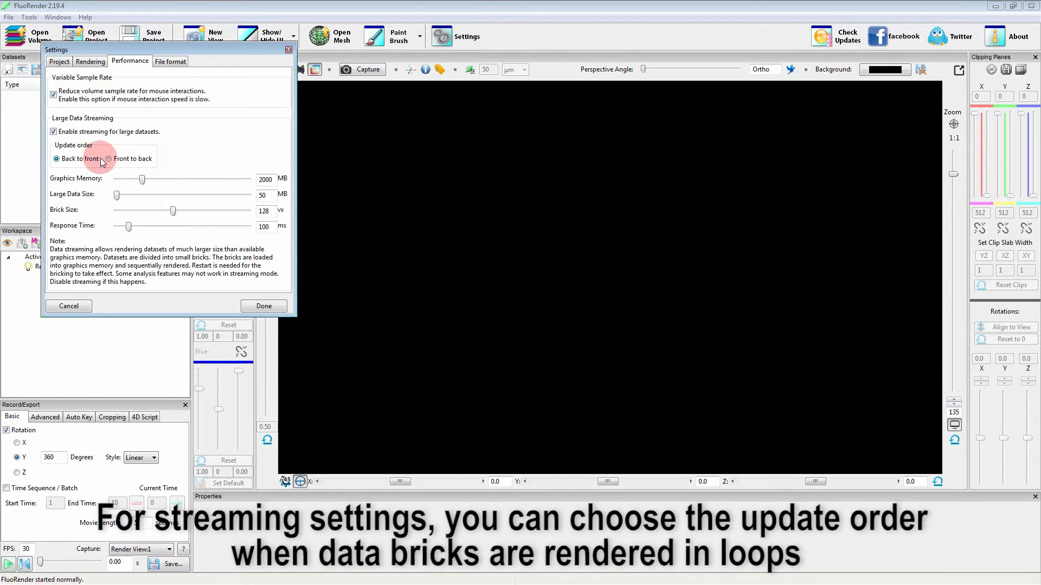
{"action": "double_click", "coordinate": [262, 180]}
{"action": "type", "text": "4000"}
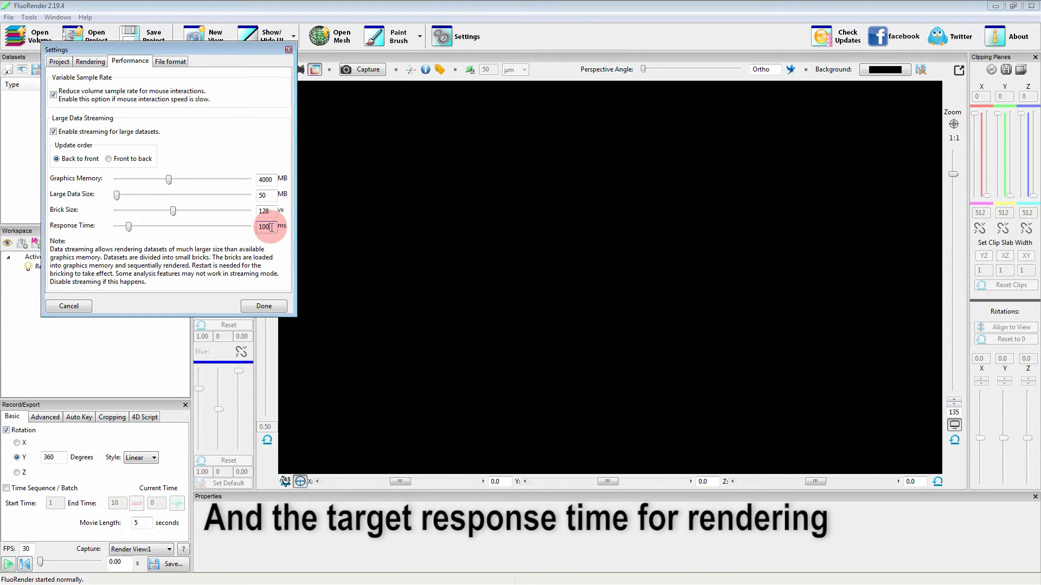
{"action": "left_click", "coordinate": [264, 308]}
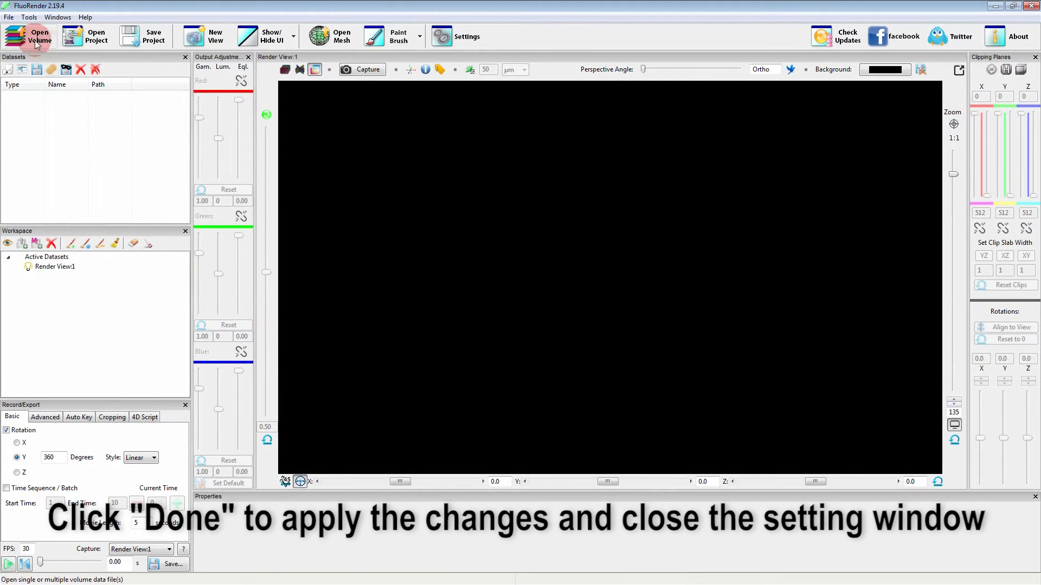
Load the Mouse_limb image sequence as Z slices, starting from e145scxgfpmy32neurof007z01RGB.tif
{"action": "left_click", "coordinate": [28, 39]}
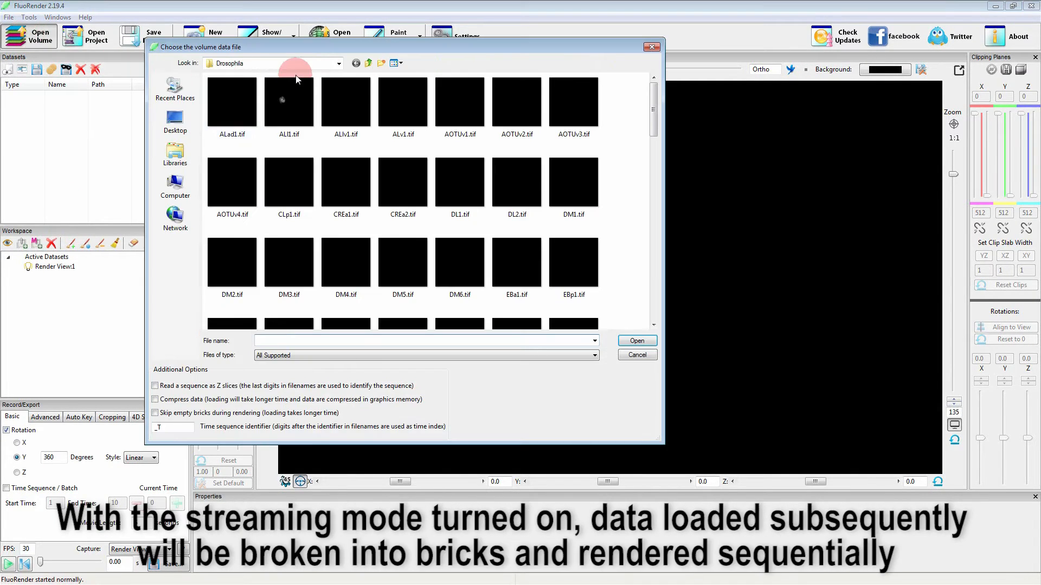
{"action": "left_click", "coordinate": [368, 63]}
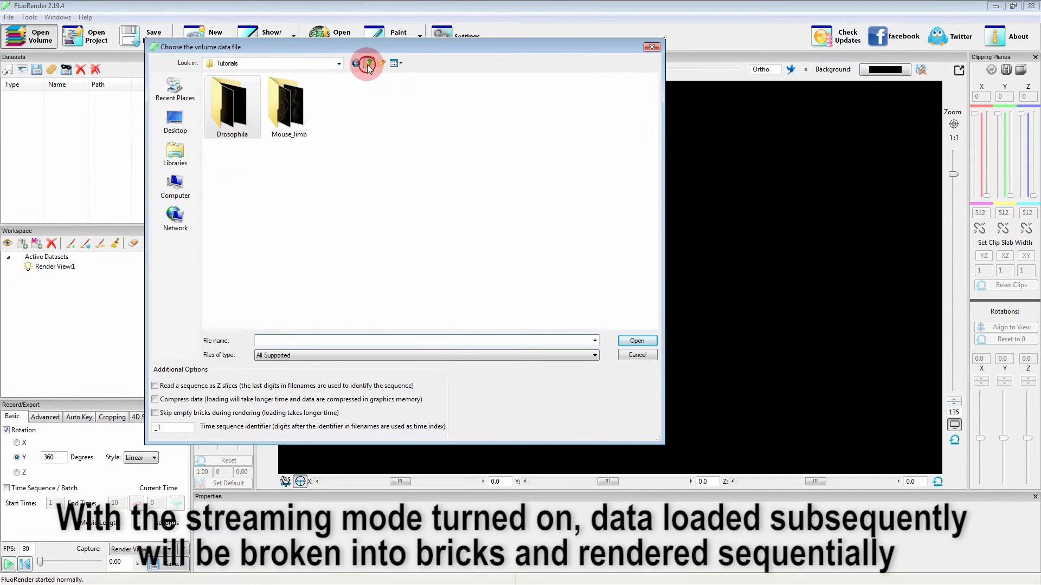
{"action": "double_click", "coordinate": [287, 112]}
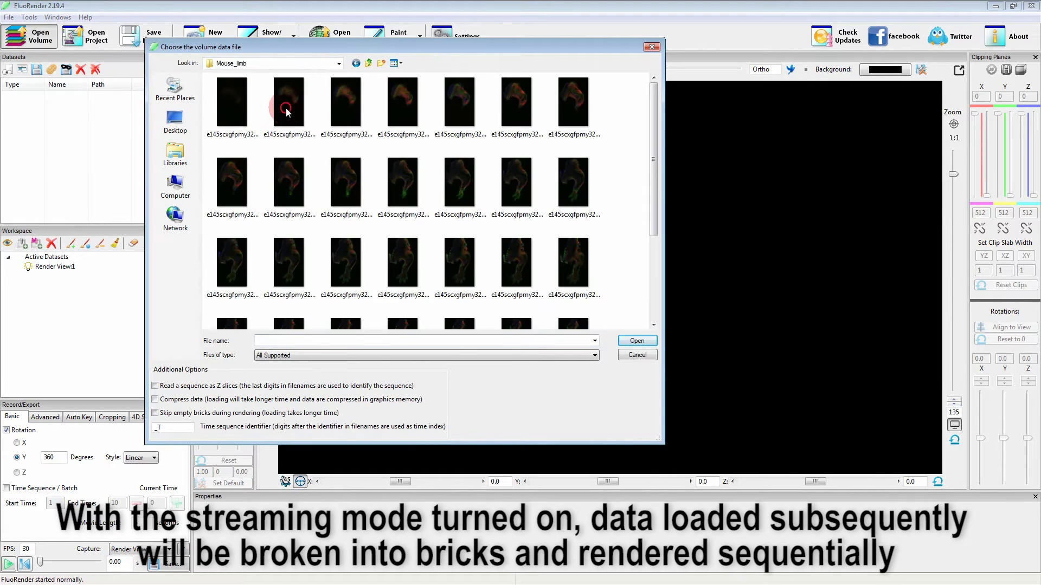
{"action": "left_click", "coordinate": [230, 100]}
{"action": "left_click", "coordinate": [163, 386]}
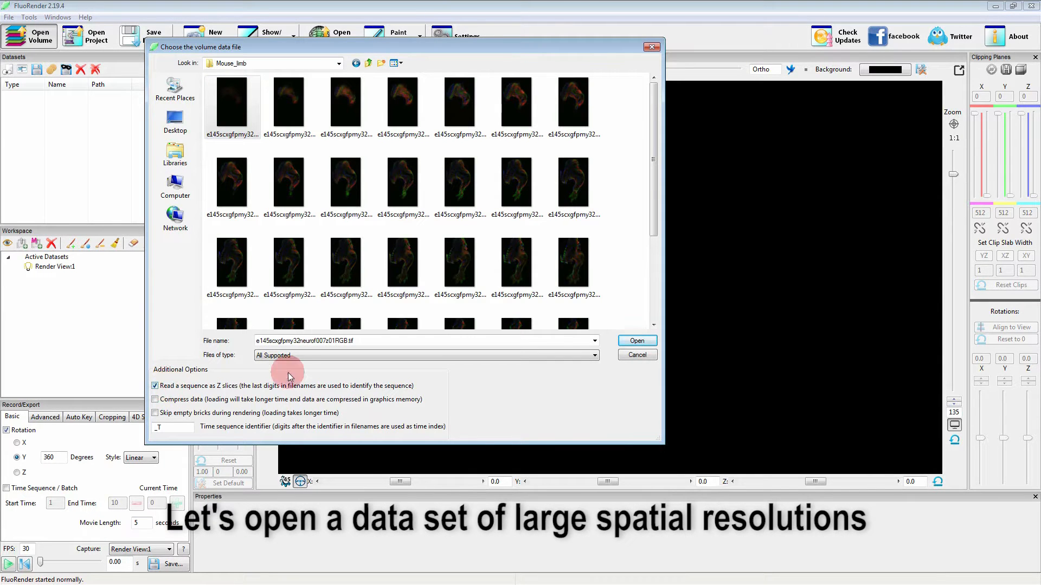
{"action": "left_click", "coordinate": [637, 342]}
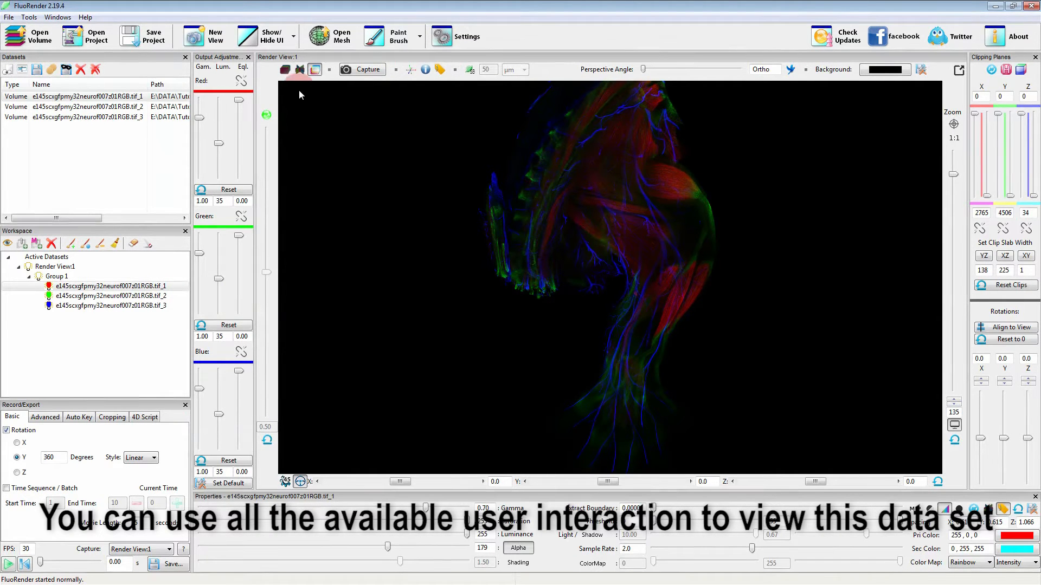
Switch the mouse limb channels to depth rendering mode and rotate the volume about Z to 274.2 degrees
{"action": "left_click", "coordinate": [300, 70]}
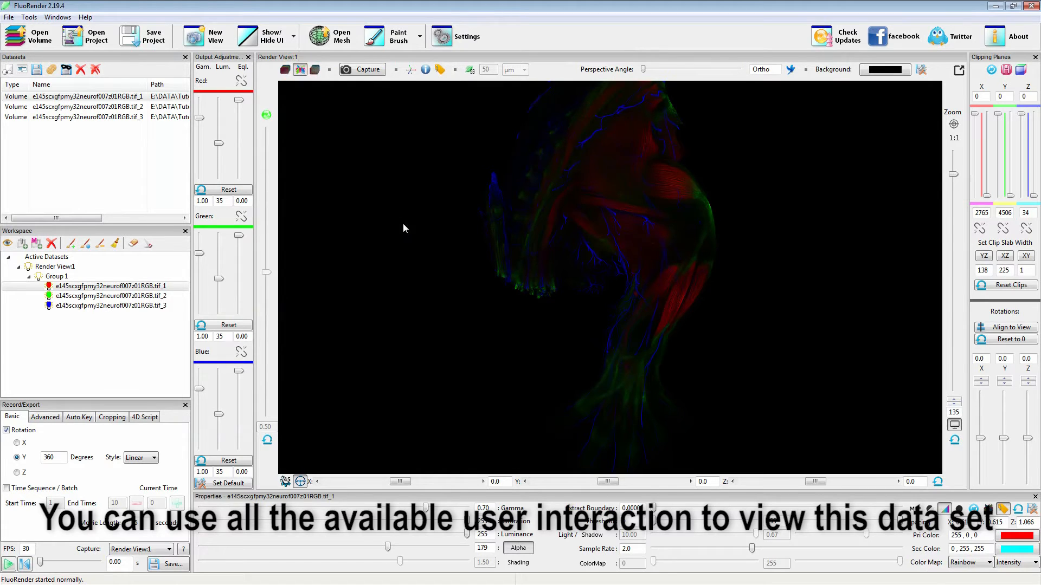
{"action": "left_click", "coordinate": [817, 482]}
{"action": "mouse_move", "coordinate": [819, 483]}
{"action": "left_mouse_down"}
{"action": "mouse_move", "coordinate": [778, 486]}
{"action": "mouse_move", "coordinate": [803, 491]}
{"action": "left_mouse_up"}
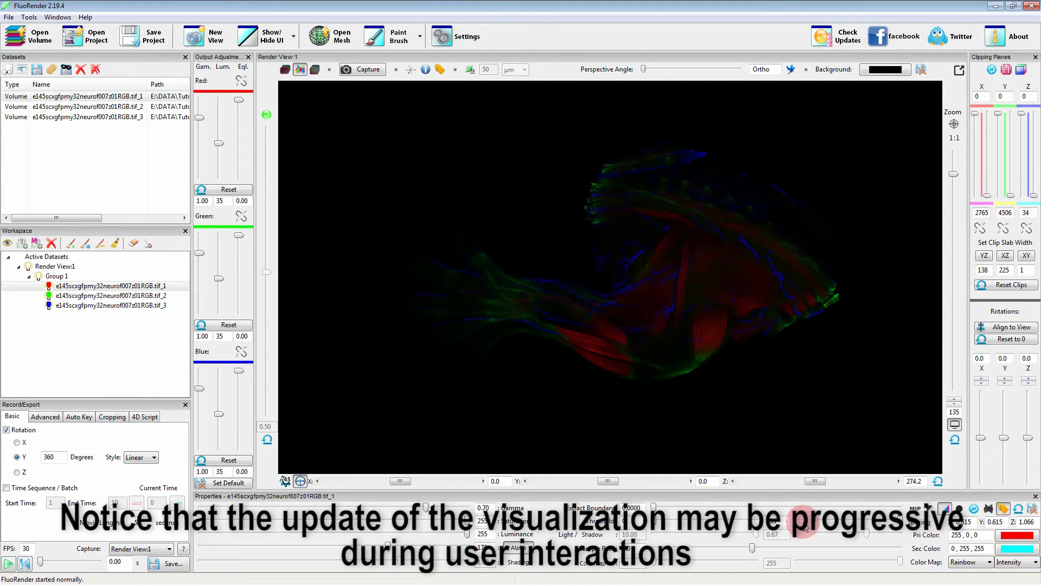
Examine the fine detail of the blue branching structures and the surrounding red fibres in the mouse limb up close
{"action": "scroll", "coordinate": [759, 355], "scroll_direction": "up", "scroll_amount": 3}
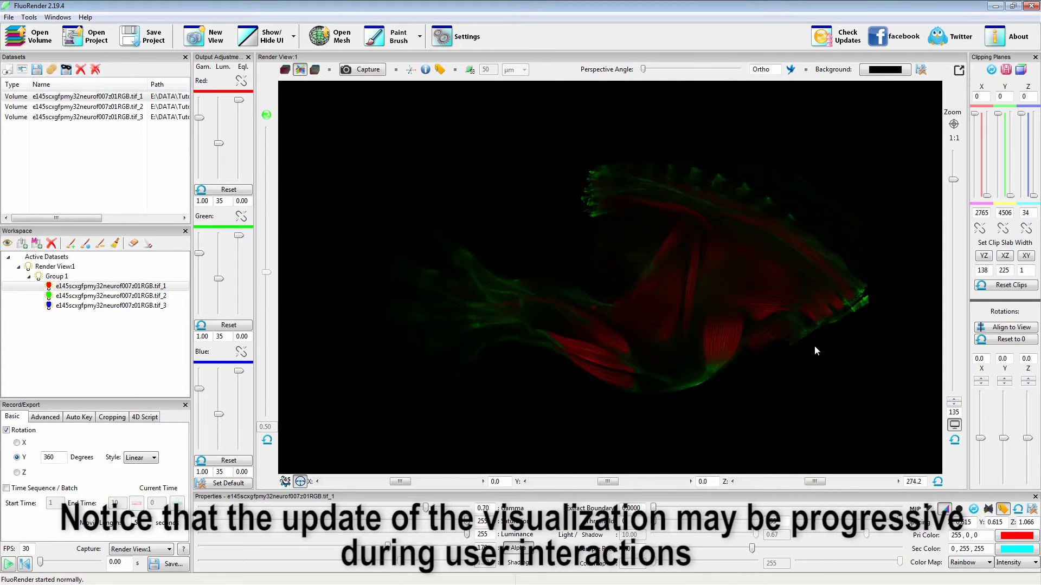
{"action": "scroll", "coordinate": [564, 346], "scroll_direction": "up", "scroll_amount": 6}
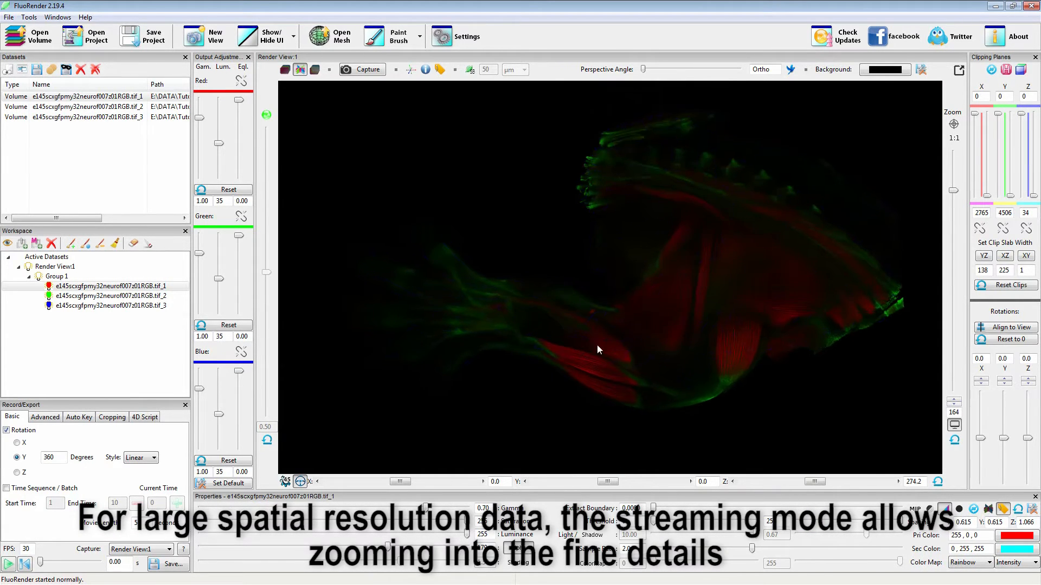
{"action": "right_click_drag", "start_coordinate": [716, 389], "coordinate": [596, 347]}
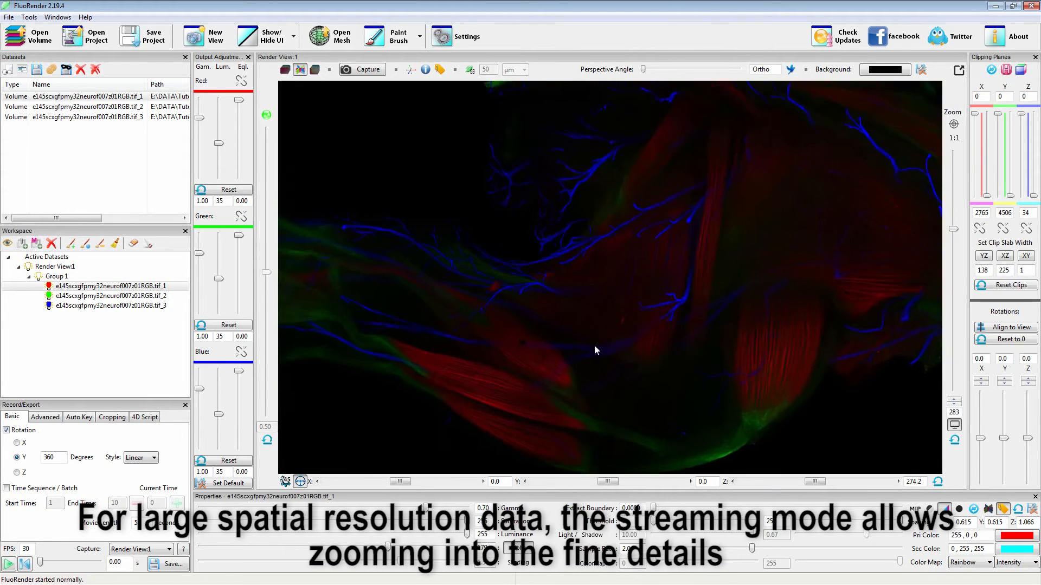
{"action": "scroll", "coordinate": [758, 332], "scroll_direction": "up", "scroll_amount": 6}
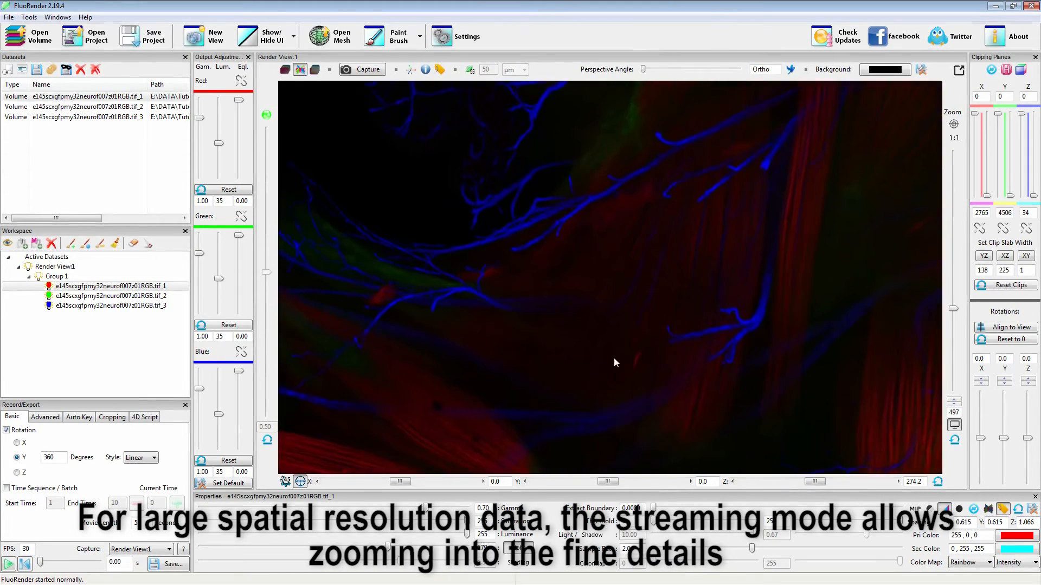
{"action": "scroll", "coordinate": [808, 337], "scroll_direction": "up", "scroll_amount": 10}
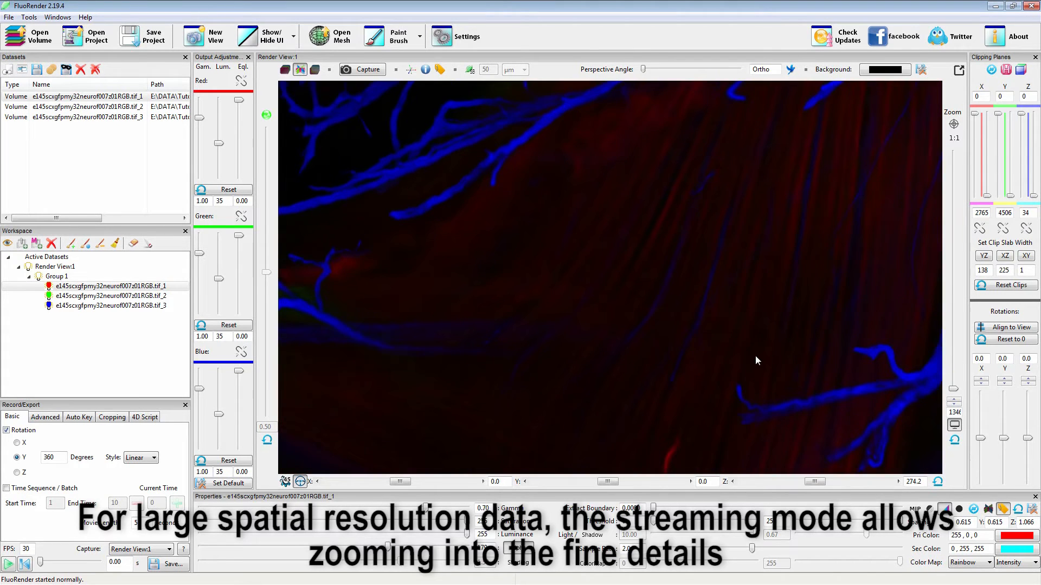
{"action": "middle_click_drag", "start_coordinate": [576, 203], "coordinate": [691, 370]}
{"action": "middle_click_drag", "start_coordinate": [728, 334], "coordinate": [492, 405]}
{"action": "scroll", "coordinate": [565, 374], "scroll_direction": "up", "scroll_amount": 3}
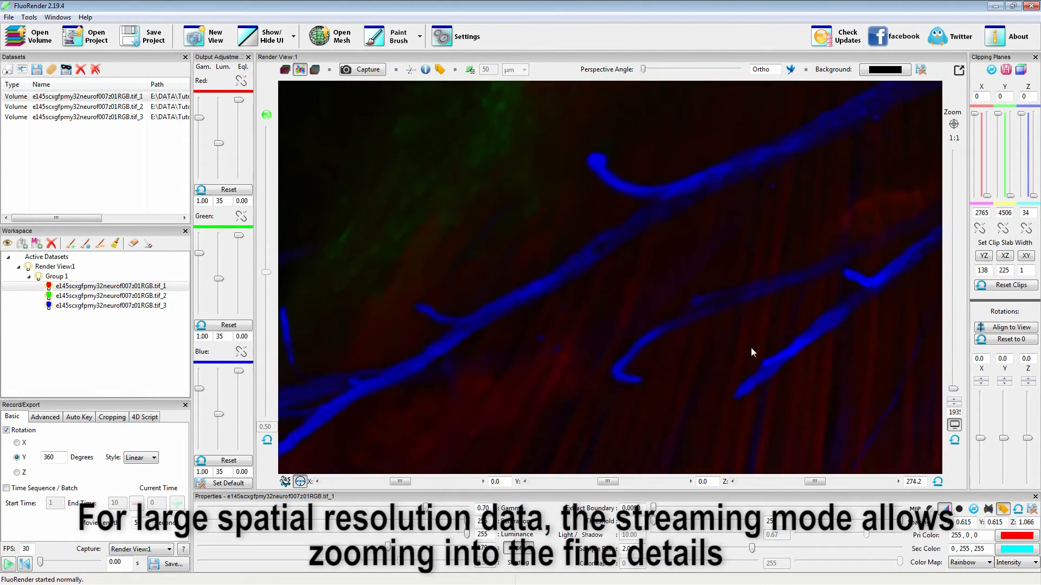
Reset the mouse limb view's zoom and rotation and centre the volume in the render view
{"action": "scroll", "coordinate": [810, 346], "scroll_direction": "up", "scroll_amount": 3}
{"action": "left_click", "coordinate": [882, 481]}
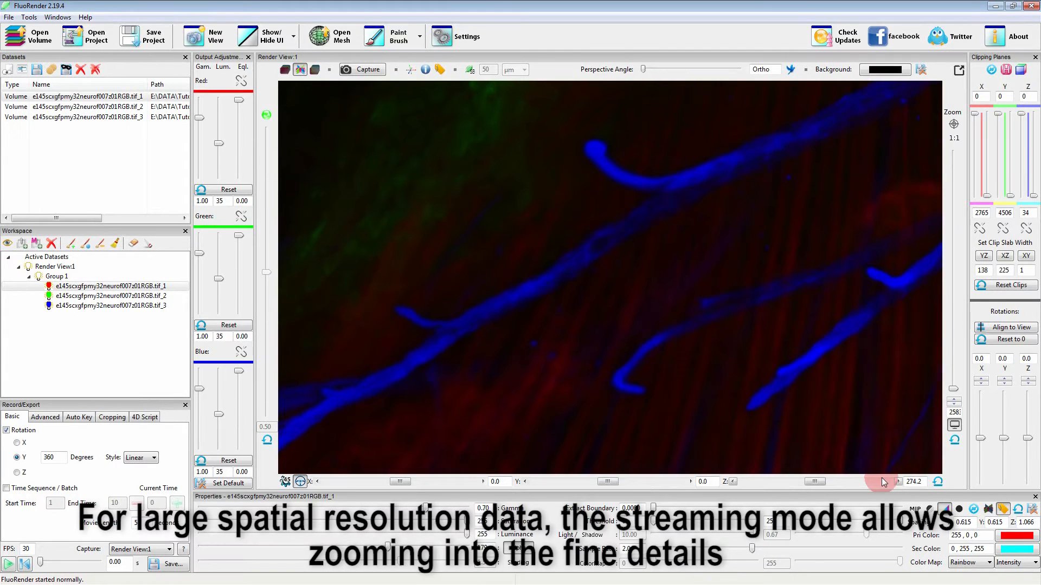
{"action": "left_click", "coordinate": [955, 440]}
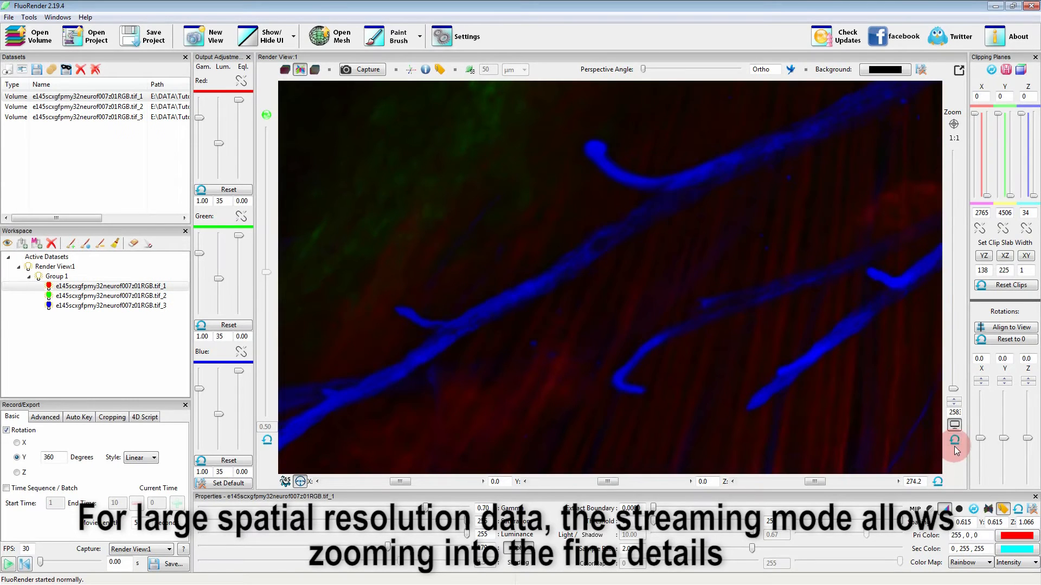
{"action": "left_click", "coordinate": [954, 440]}
{"action": "left_click", "coordinate": [938, 482]}
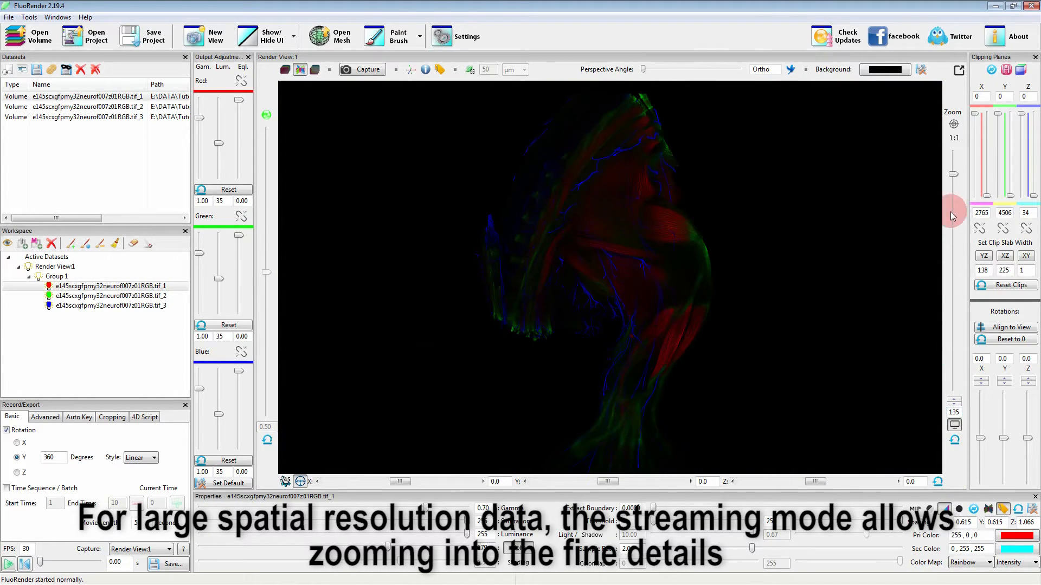
{"action": "left_click", "coordinate": [954, 125]}
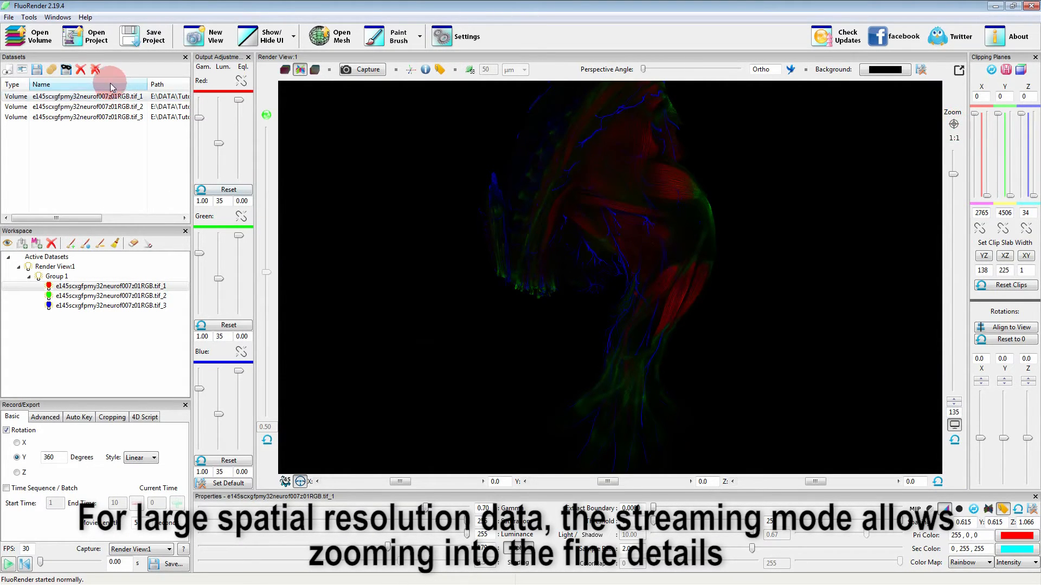
Remove all loaded datasets and set the large data size for streaming to 0 MB
{"action": "left_click", "coordinate": [96, 70]}
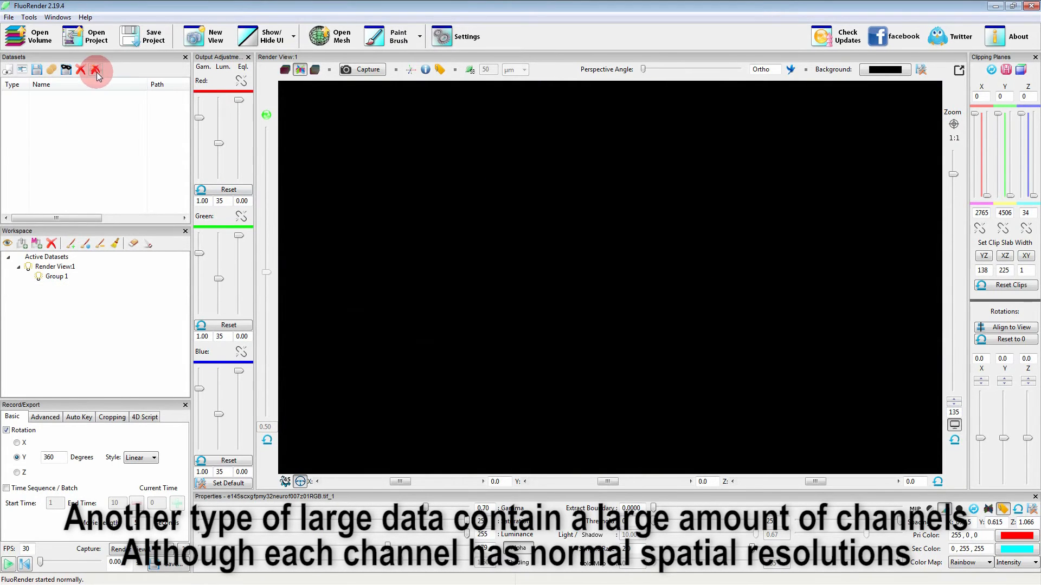
{"action": "left_click", "coordinate": [452, 39]}
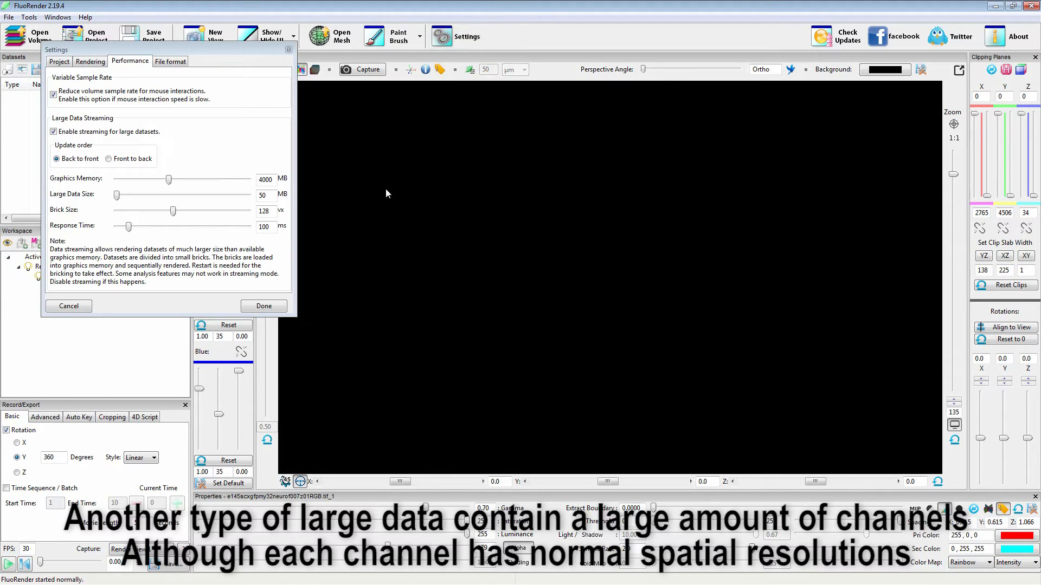
{"action": "left_click", "coordinate": [272, 196]}
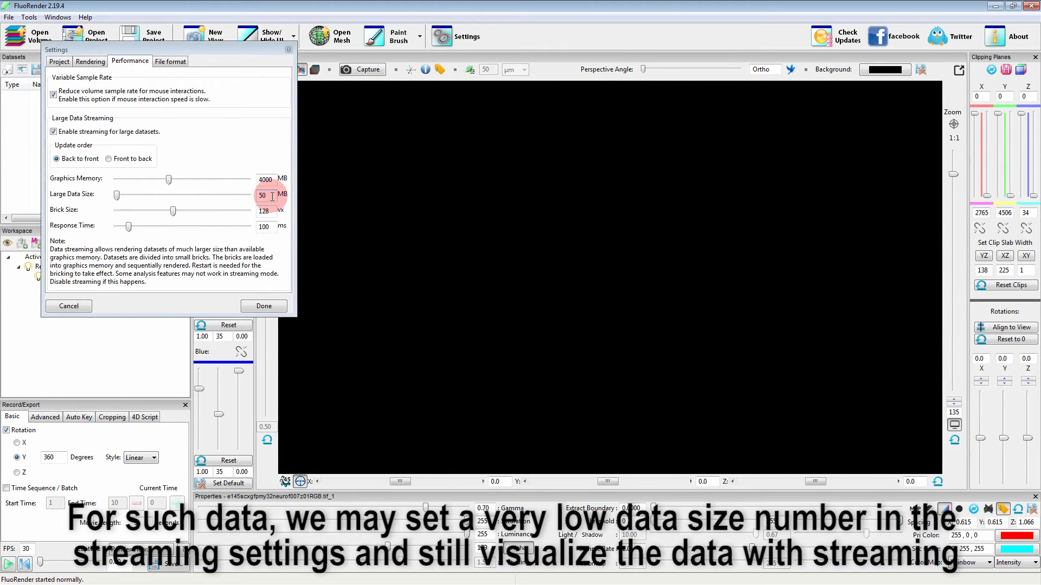
{"action": "left_click", "coordinate": [265, 197]}
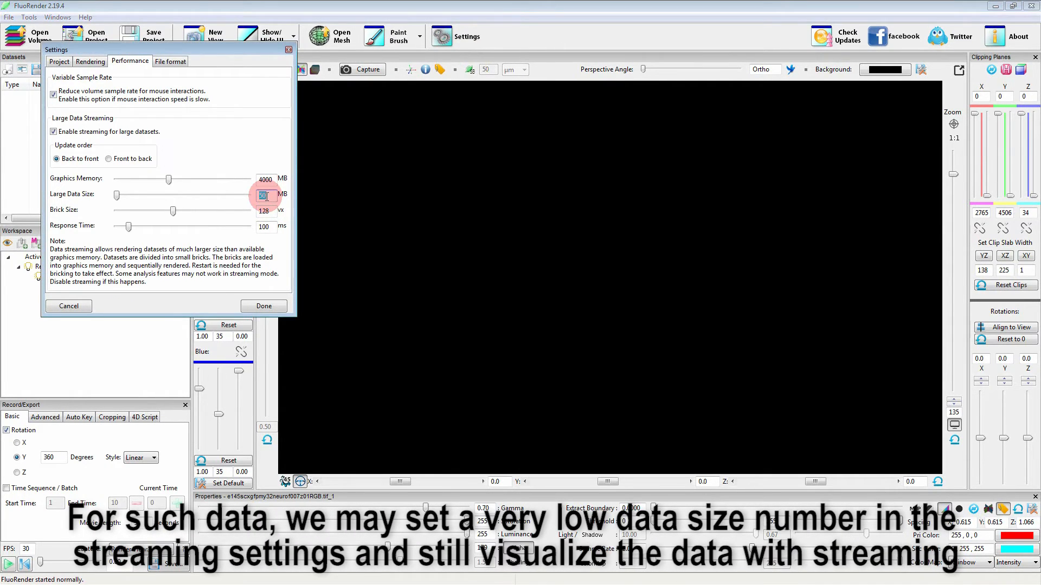
{"action": "type", "text": "0"}
{"action": "left_click", "coordinate": [264, 306]}
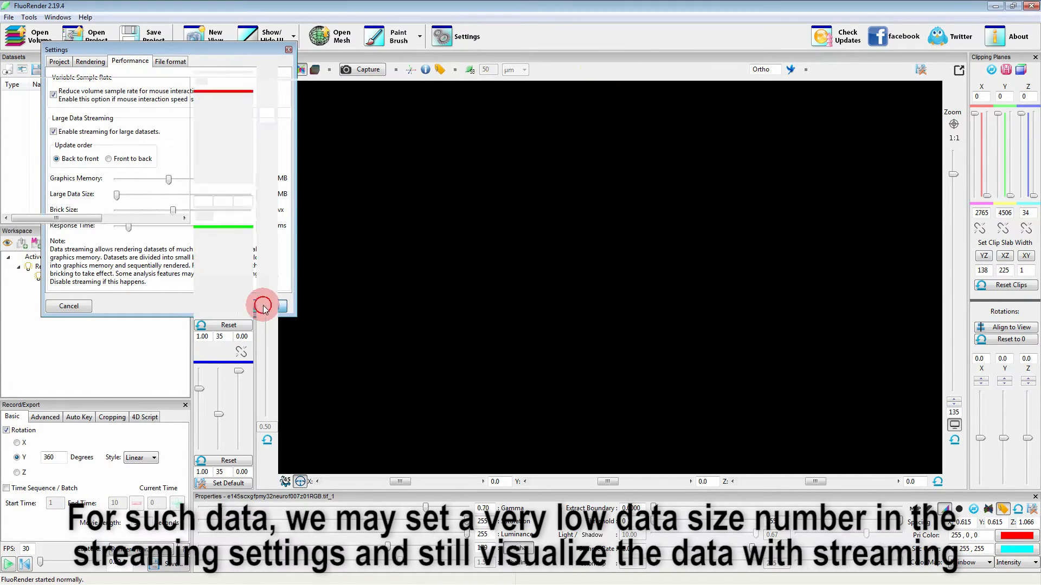
Browse for volume data in the Drosophila folder and select all its TIFF files
{"action": "left_click", "coordinate": [31, 35]}
{"action": "left_click", "coordinate": [368, 64]}
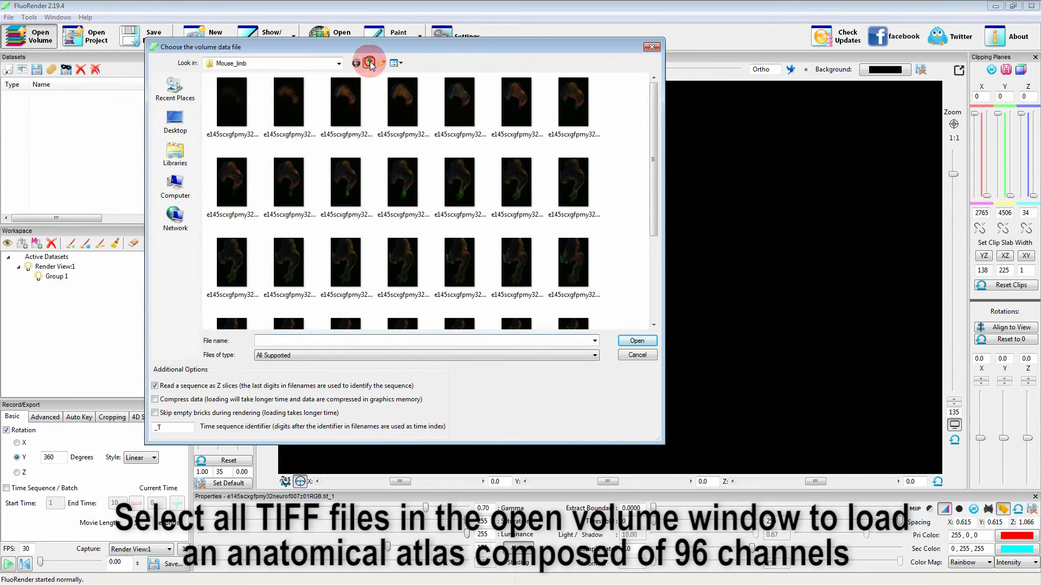
{"action": "double_click", "coordinate": [231, 109]}
{"action": "left_click", "coordinate": [230, 113]}
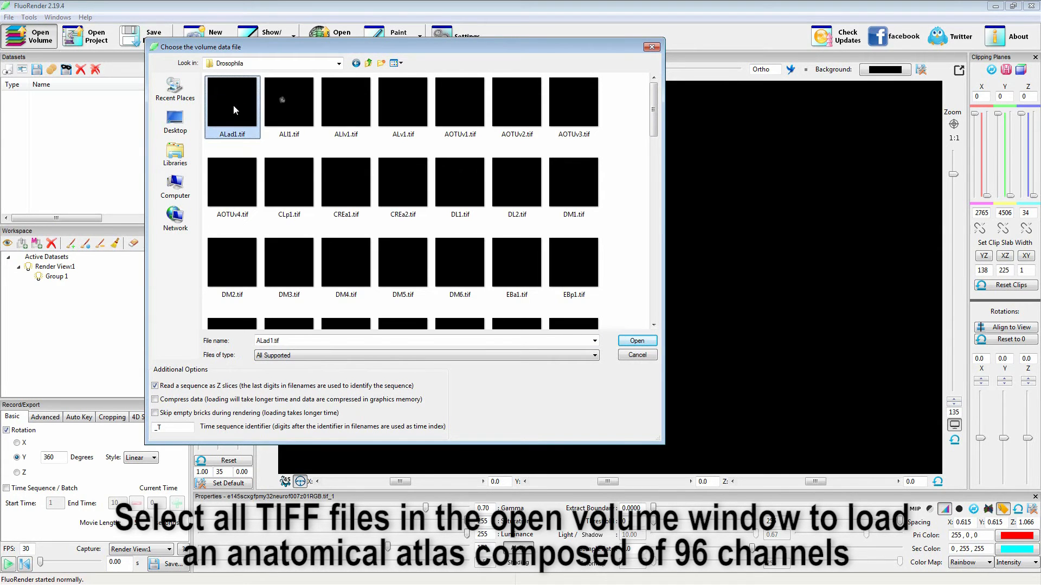
{"action": "key", "text": "ctrl+a"}
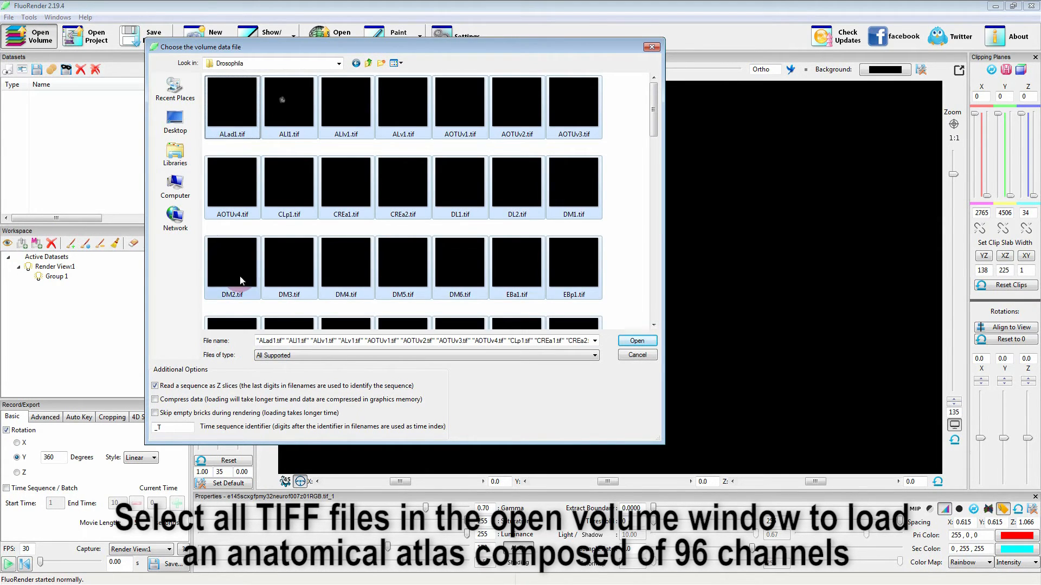
Load the selected TIFF files with Z-slice sequence reading disabled and skipping of empty bricks enabled
{"action": "left_click", "coordinate": [155, 386]}
{"action": "left_click", "coordinate": [156, 413]}
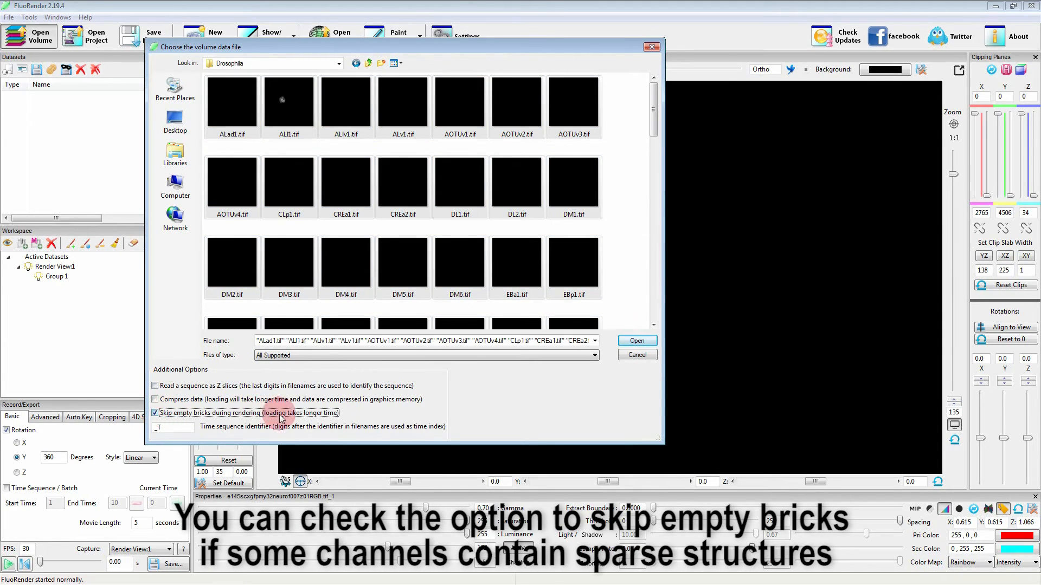
{"action": "left_click", "coordinate": [636, 341]}
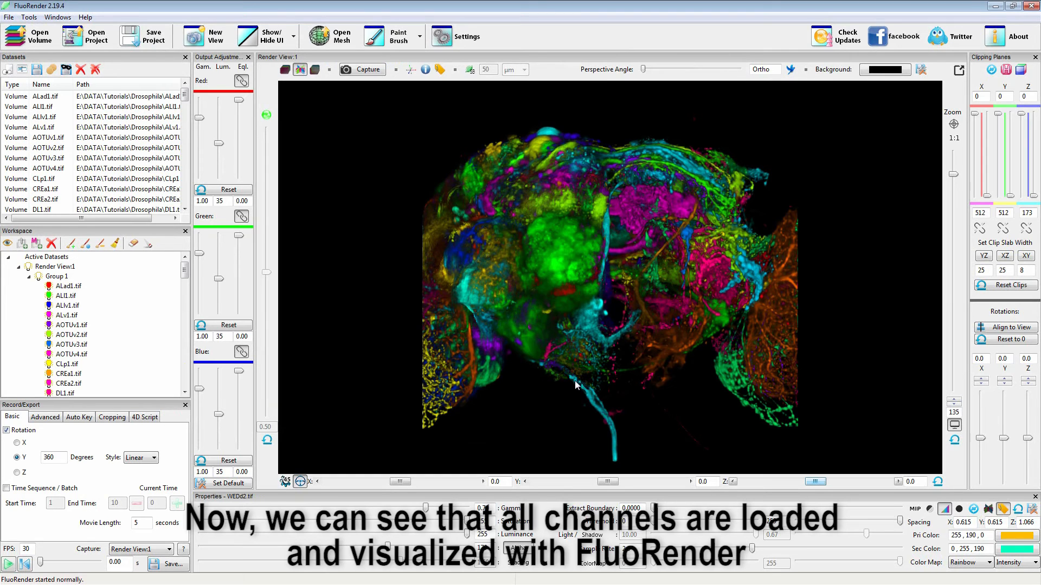
Look through the loaded channel list and examine the Drosophila atlas from different angles
{"action": "left_click_drag", "start_coordinate": [185, 269], "coordinate": [186, 379]}
{"action": "left_click_drag", "start_coordinate": [525, 332], "coordinate": [596, 350]}
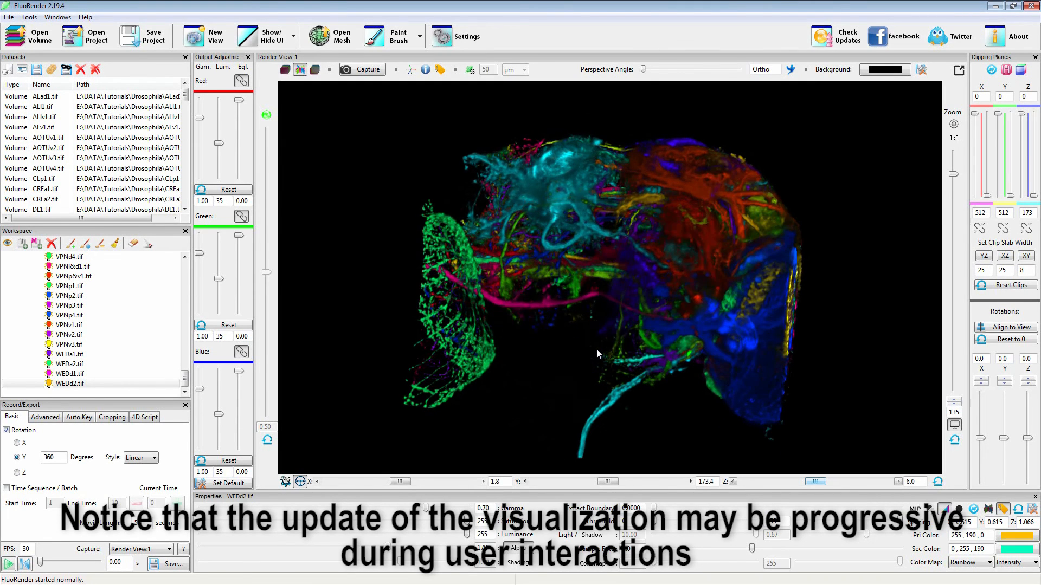
{"action": "left_click_drag", "start_coordinate": [416, 350], "coordinate": [653, 339]}
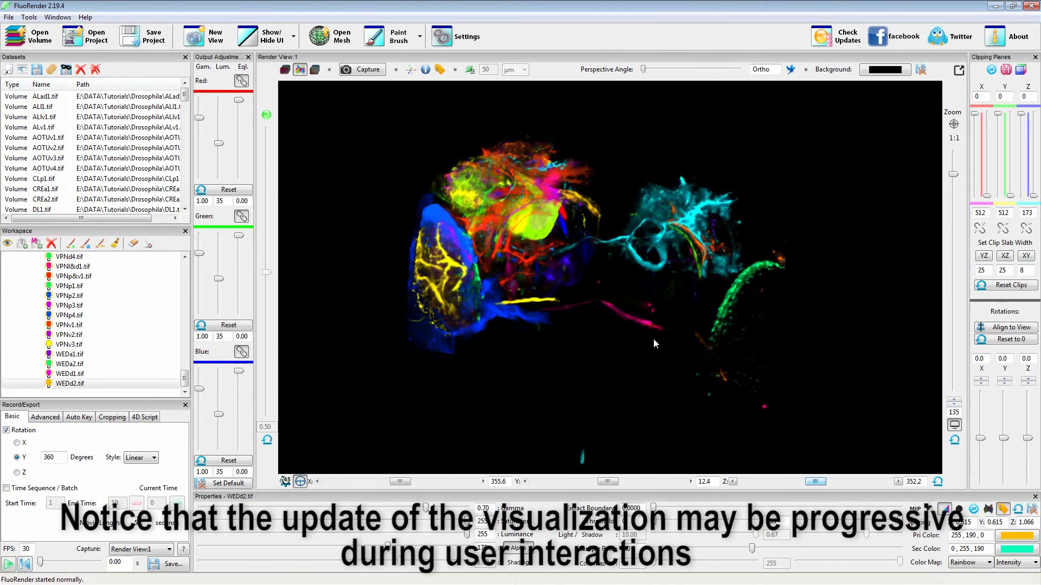